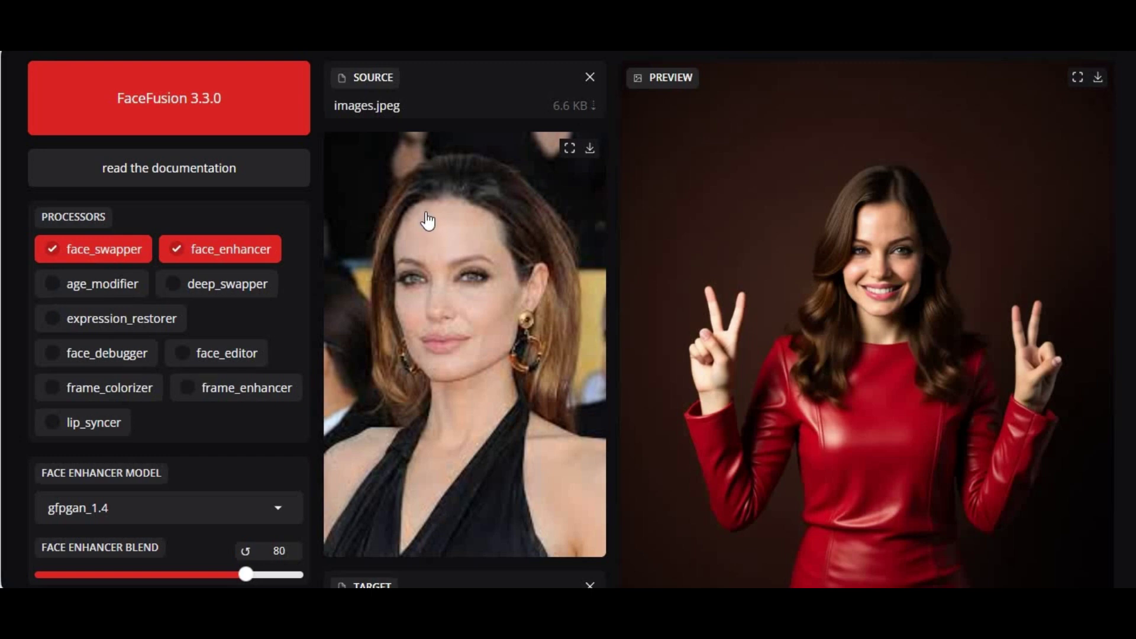
Step: Scroll through the FaceFusion face swap settings to review them
{"action": "scroll", "coordinate": [434, 260], "scroll_direction": "down", "scroll_amount": 3}
{"action": "scroll", "coordinate": [113, 363], "scroll_direction": "down", "scroll_amount": 5}
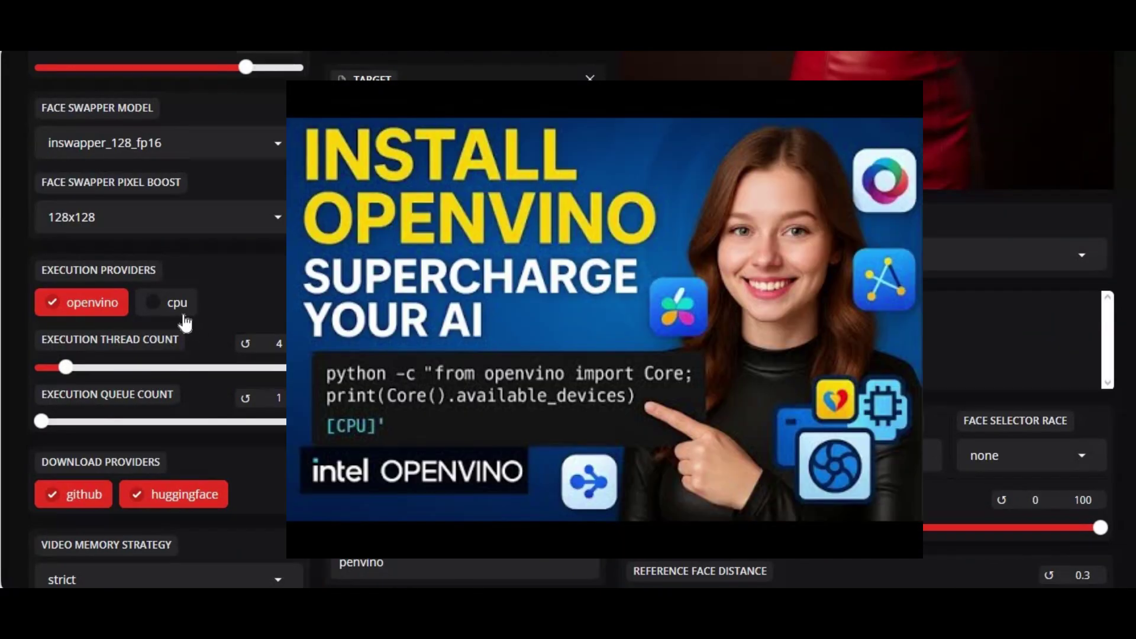
{"action": "scroll", "coordinate": [187, 316], "scroll_direction": "up", "scroll_amount": 5}
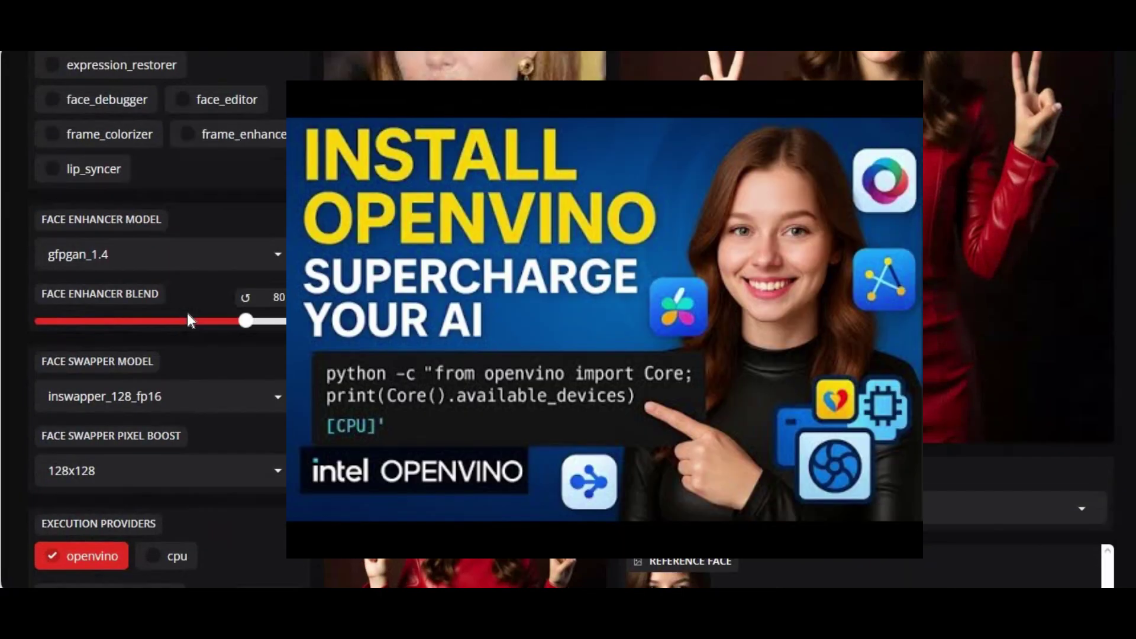
{"action": "scroll", "coordinate": [189, 316], "scroll_direction": "up", "scroll_amount": 2}
{"action": "scroll", "coordinate": [191, 319], "scroll_direction": "up", "scroll_amount": 3}
{"action": "scroll", "coordinate": [191, 323], "scroll_direction": "down", "scroll_amount": 5}
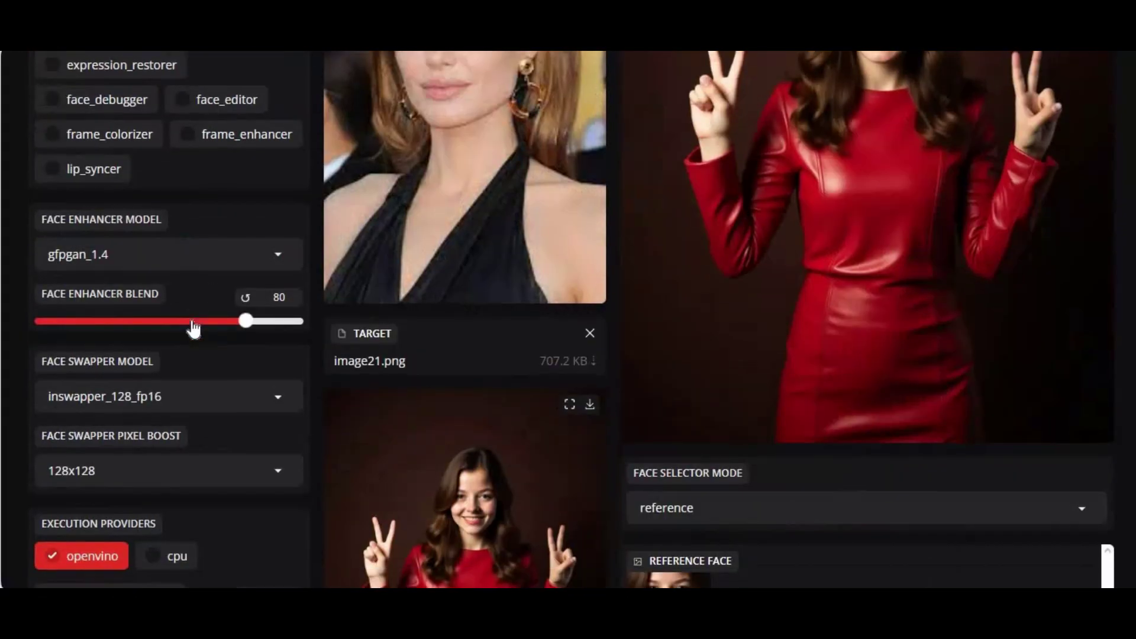
{"action": "scroll", "coordinate": [201, 325], "scroll_direction": "down", "scroll_amount": 2}
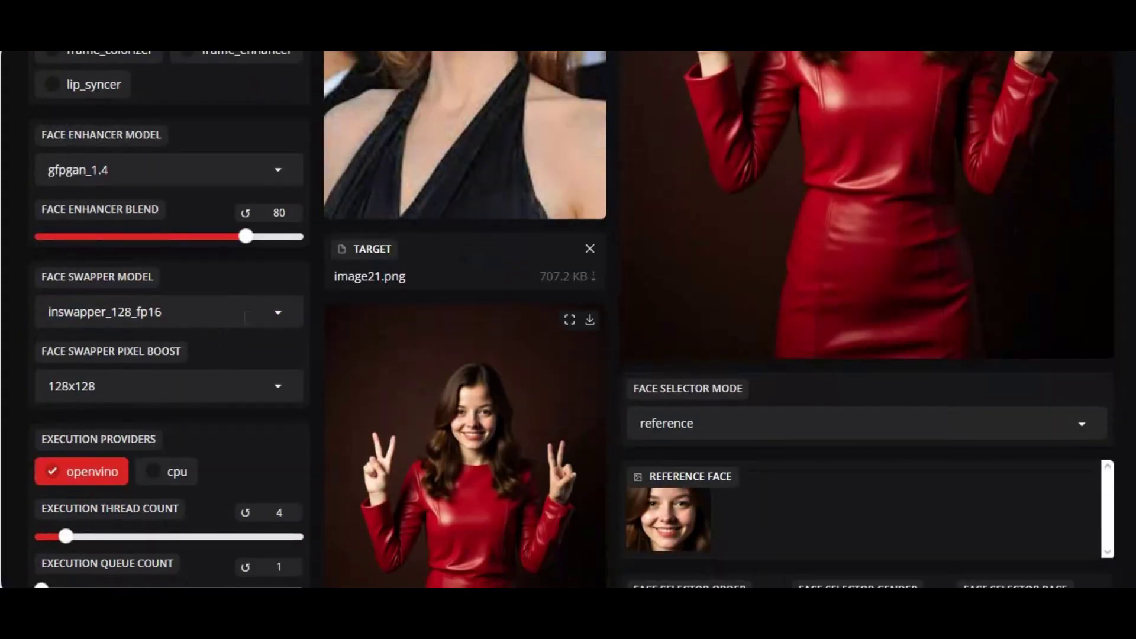
Step: Check the Face Swapper Model list and keep inswapper_128_fp16 selected
{"action": "left_click", "coordinate": [248, 318]}
{"action": "scroll", "coordinate": [197, 231], "scroll_direction": "up", "scroll_amount": 3}
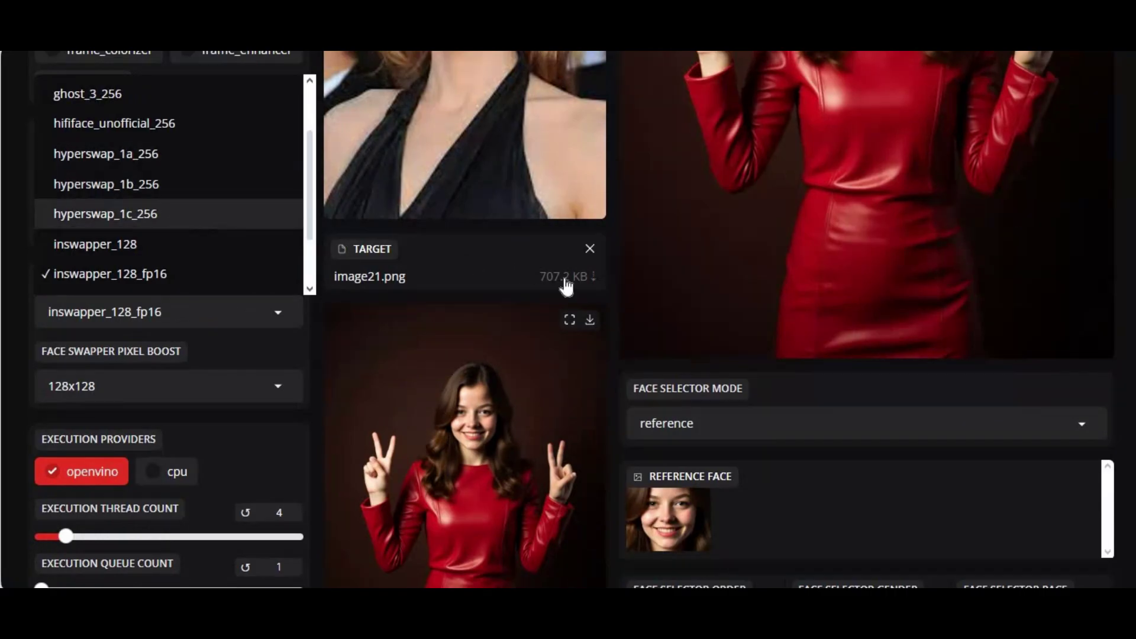
{"action": "left_click", "coordinate": [278, 293]}
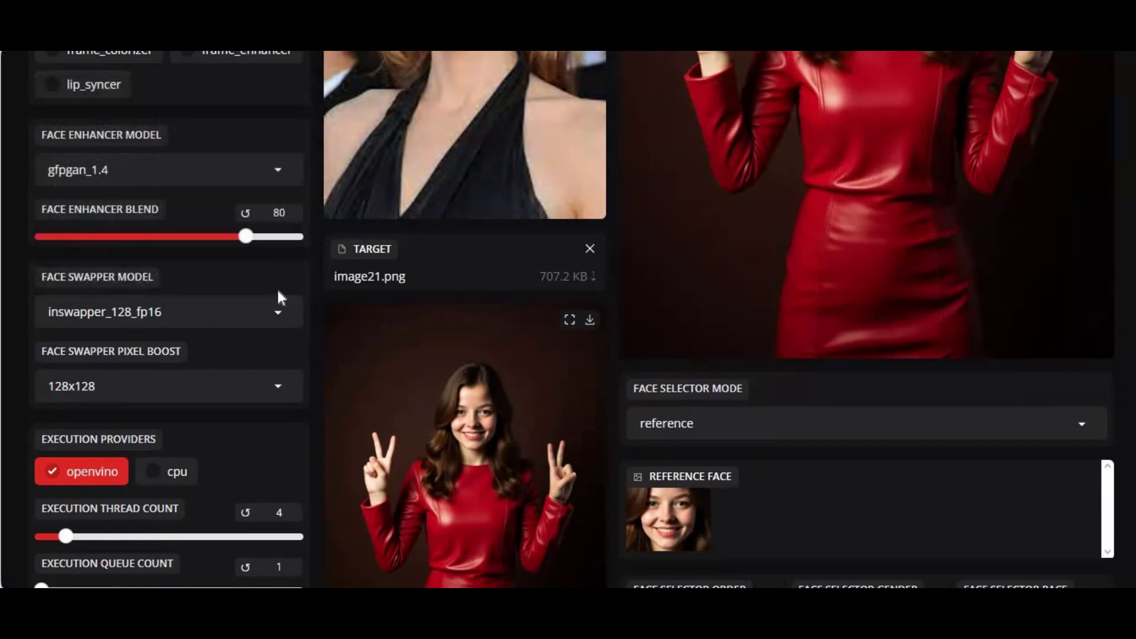
{"action": "scroll", "coordinate": [292, 296], "scroll_direction": "up", "scroll_amount": 3}
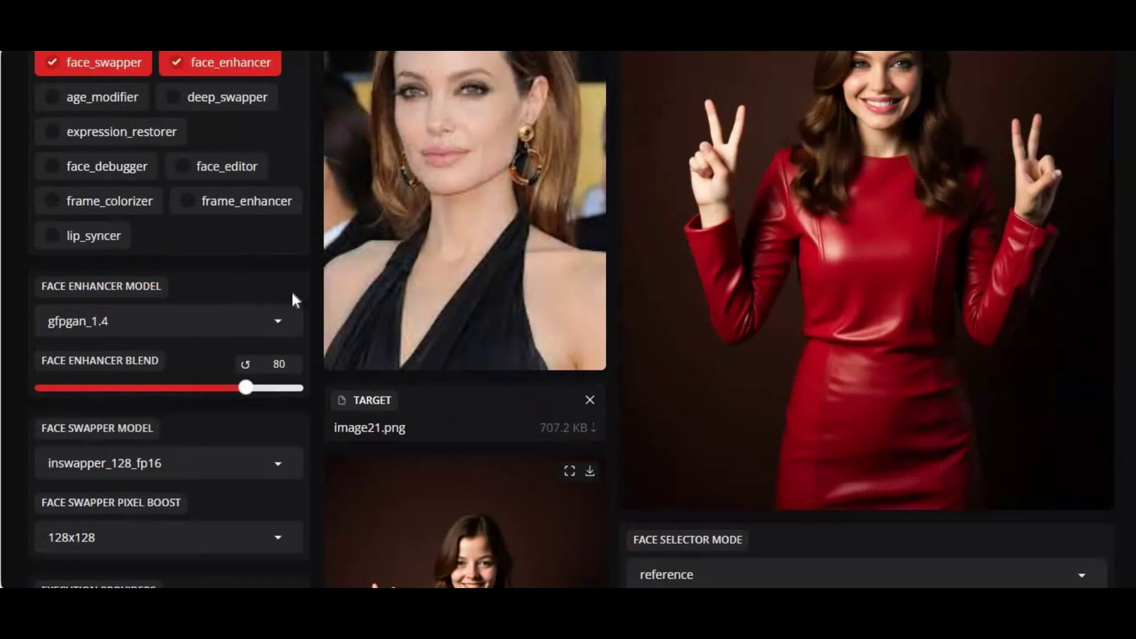
{"action": "scroll", "coordinate": [292, 296], "scroll_direction": "up", "scroll_amount": 3}
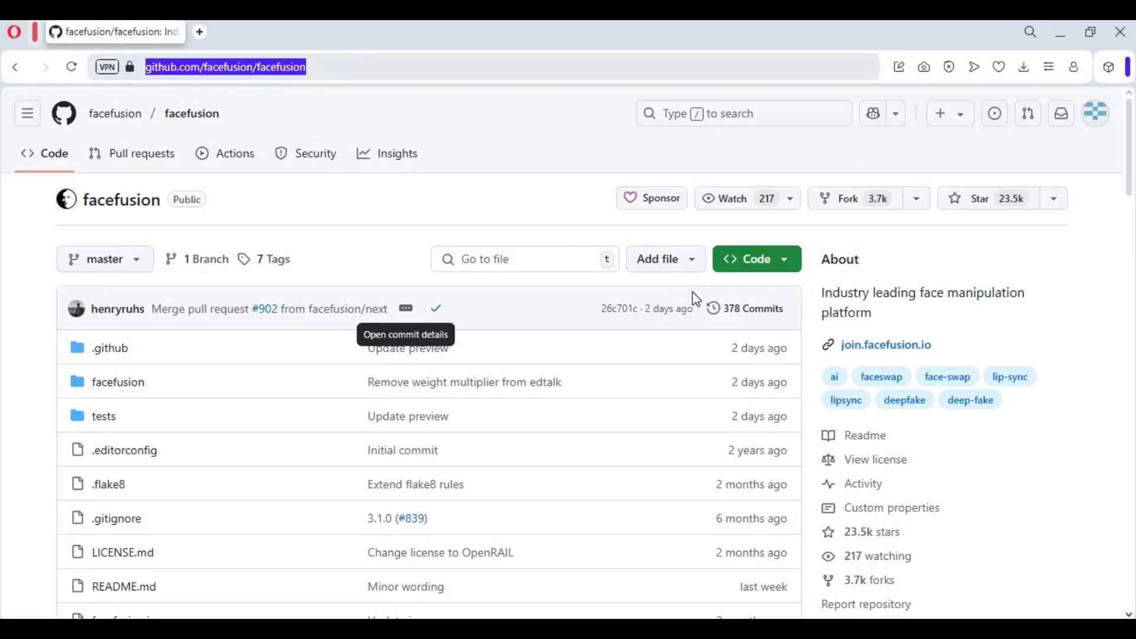
Step: Copy the facefusion repository's HTTPS clone URL from GitHub's Code menu
{"action": "scroll", "coordinate": [697, 290], "scroll_direction": "down", "scroll_amount": 3}
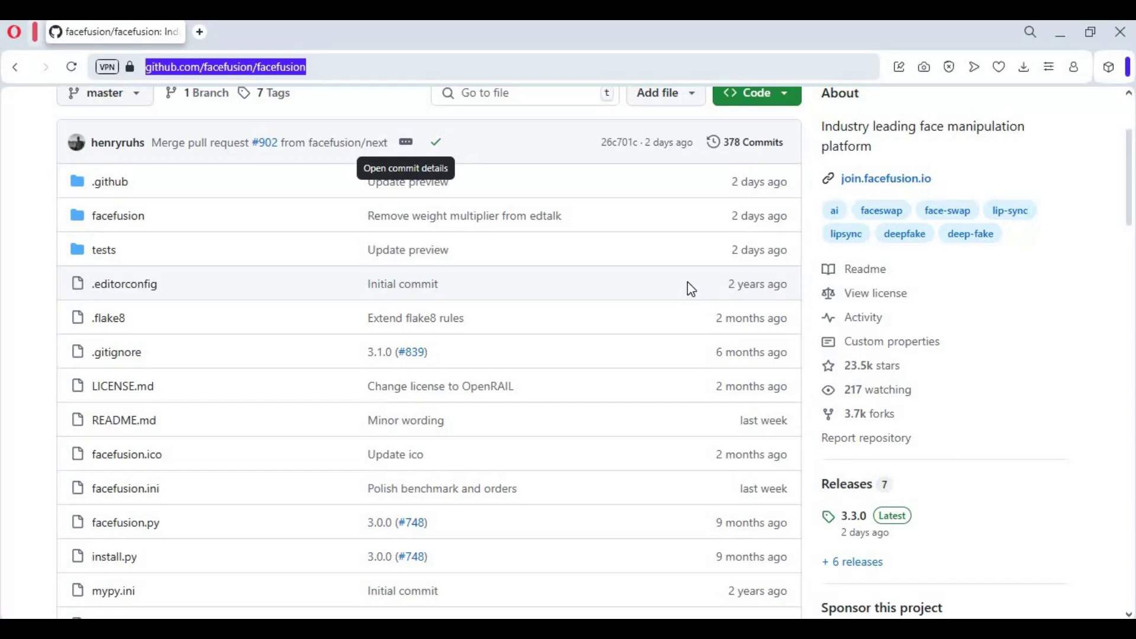
{"action": "scroll", "coordinate": [687, 287], "scroll_direction": "down", "scroll_amount": 3}
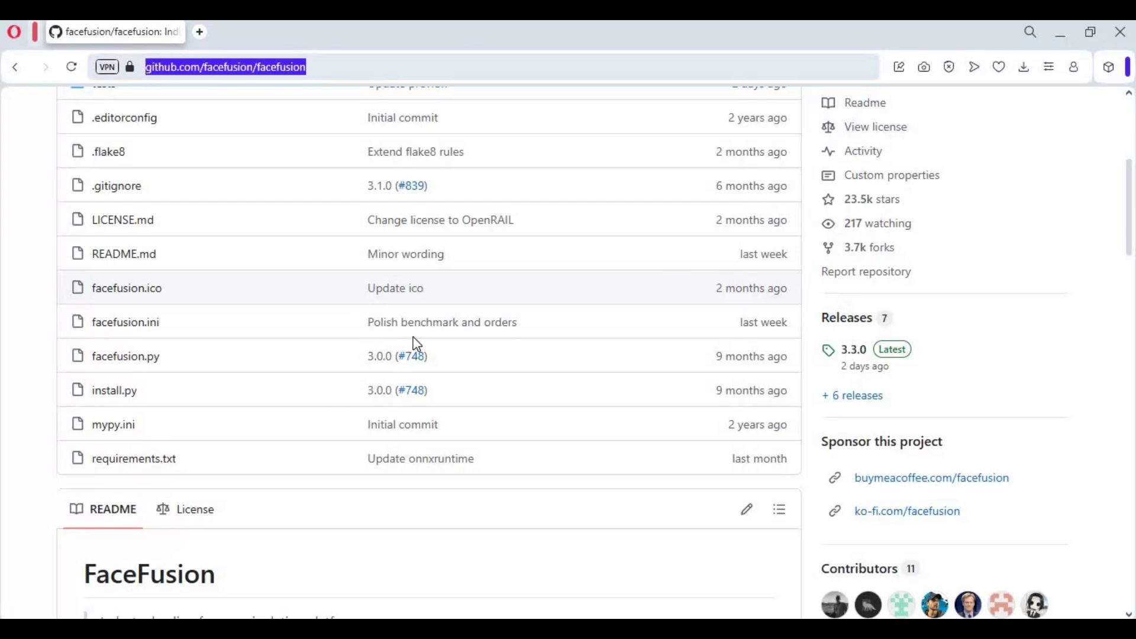
{"action": "scroll", "coordinate": [414, 336], "scroll_direction": "down", "scroll_amount": 3}
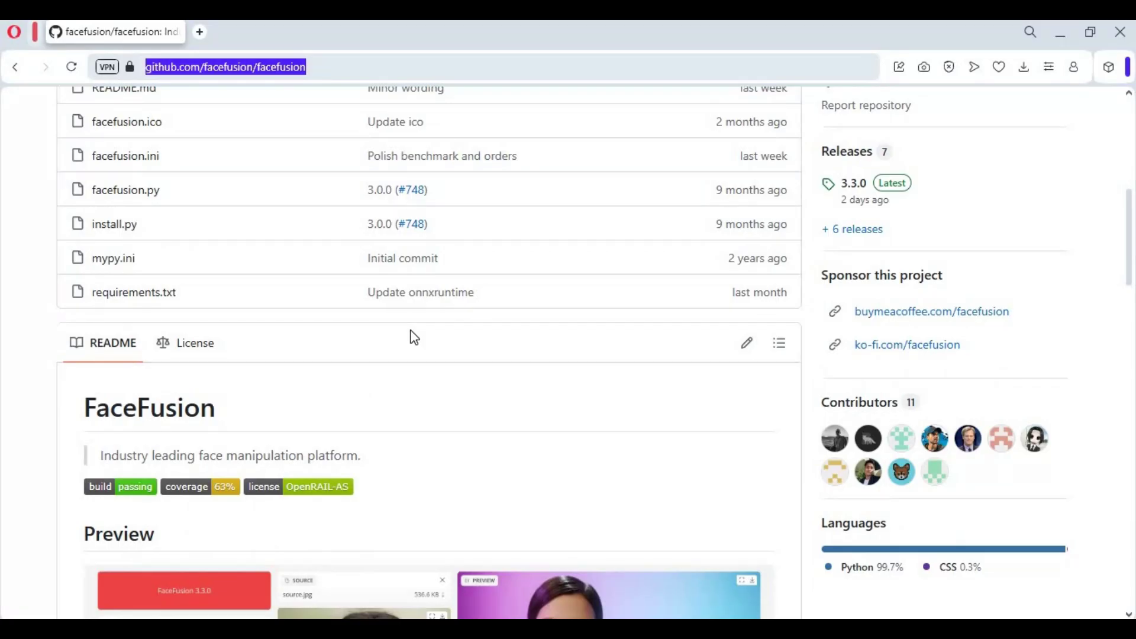
{"action": "scroll", "coordinate": [414, 409], "scroll_direction": "up", "scroll_amount": 6}
{"action": "scroll", "coordinate": [552, 421], "scroll_direction": "up", "scroll_amount": 3}
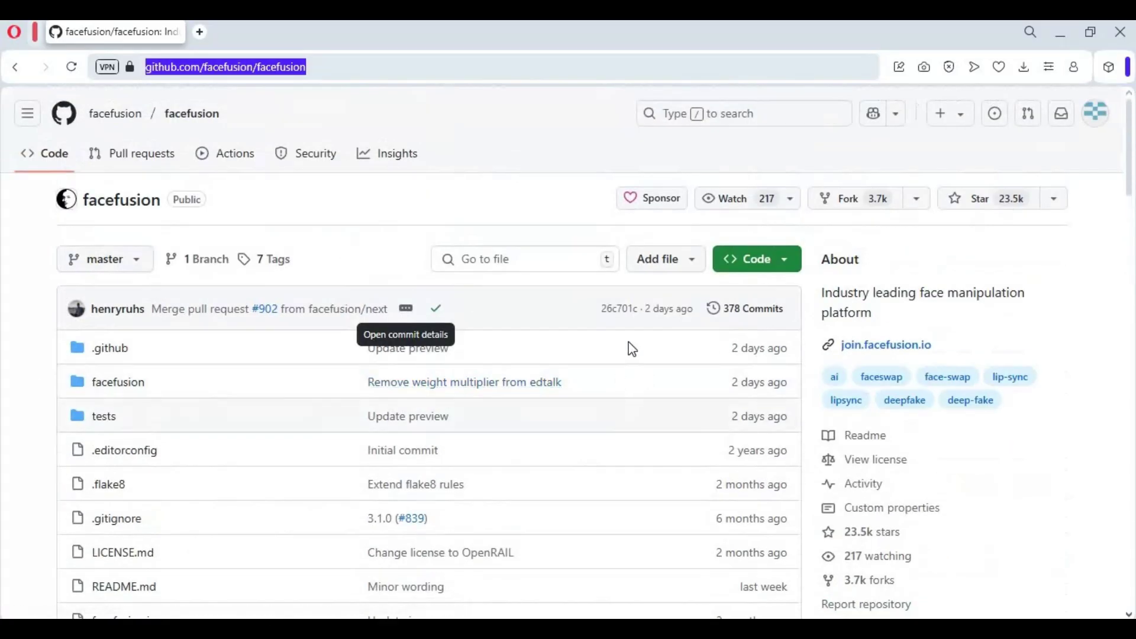
{"action": "left_click", "coordinate": [771, 259]}
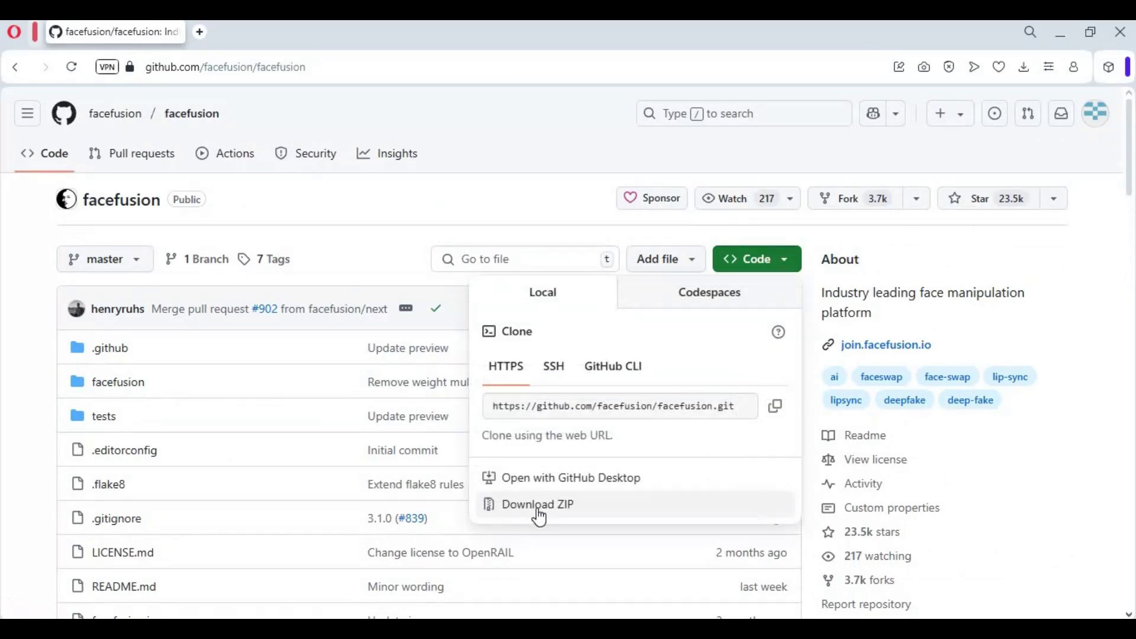
{"action": "left_click", "coordinate": [776, 414]}
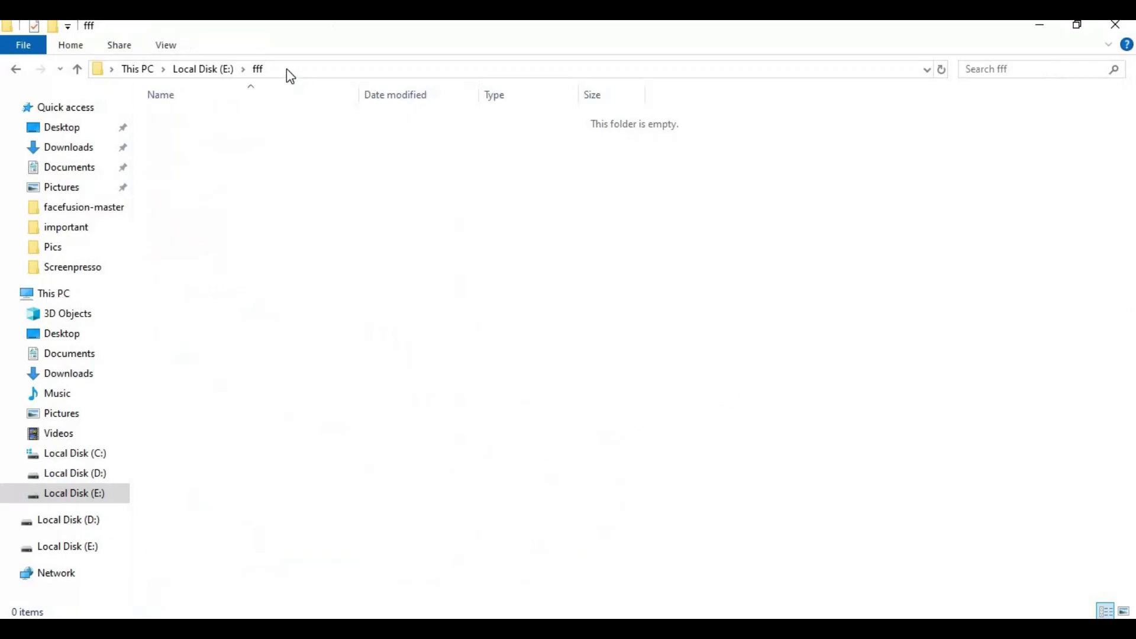
Step: Open a Command Prompt in the empty fff folder on drive E
{"action": "left_click", "coordinate": [287, 69]}
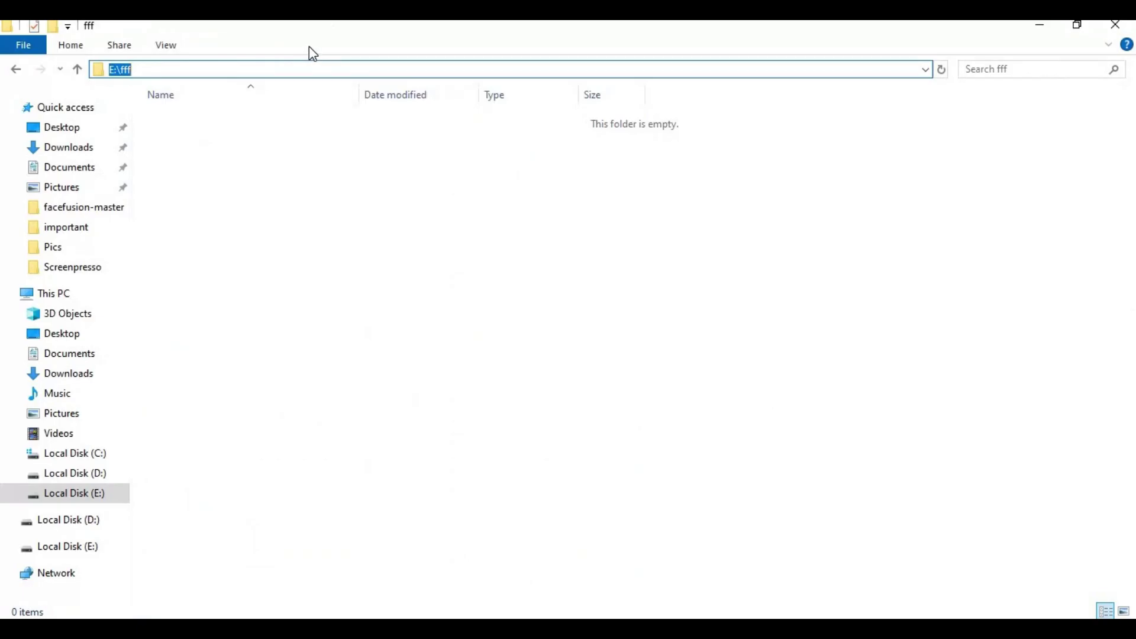
{"action": "type", "text": "cmd"}
{"action": "key", "text": "Return"}
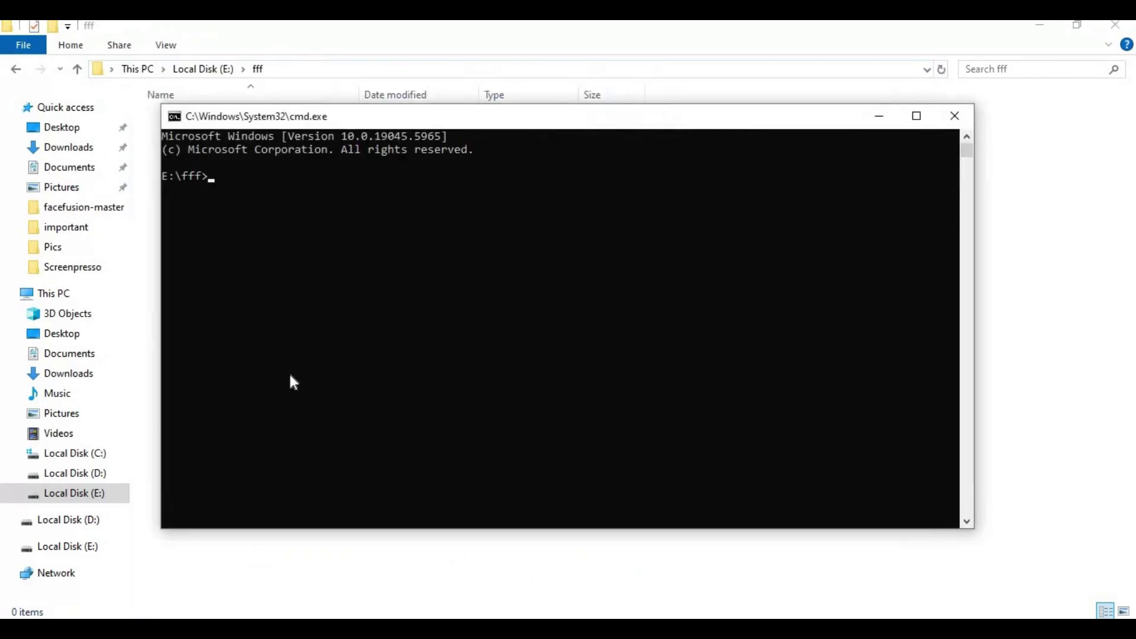
Step: Run git clone with the pasted facefusion repository URL
{"action": "type", "text": "p"}
{"action": "key", "text": "BackSpace"}
{"action": "type", "text": "git "}
{"action": "type", "text": "clone"}
{"action": "key", "text": "ctrl+v"}
{"action": "key", "text": "Return"}
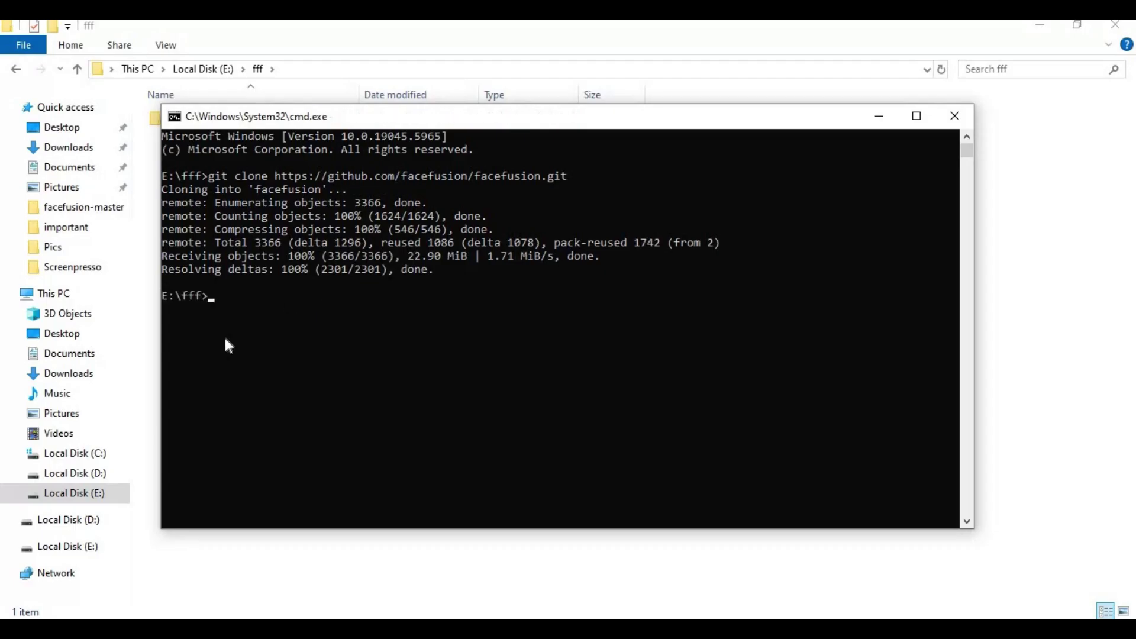
Step: In the facefusion folder, create a Python 3.10 venv named venv and activate it
{"action": "type", "text": "cd "}
{"action": "type", "text": "facefusion"}
{"action": "key", "text": "Return"}
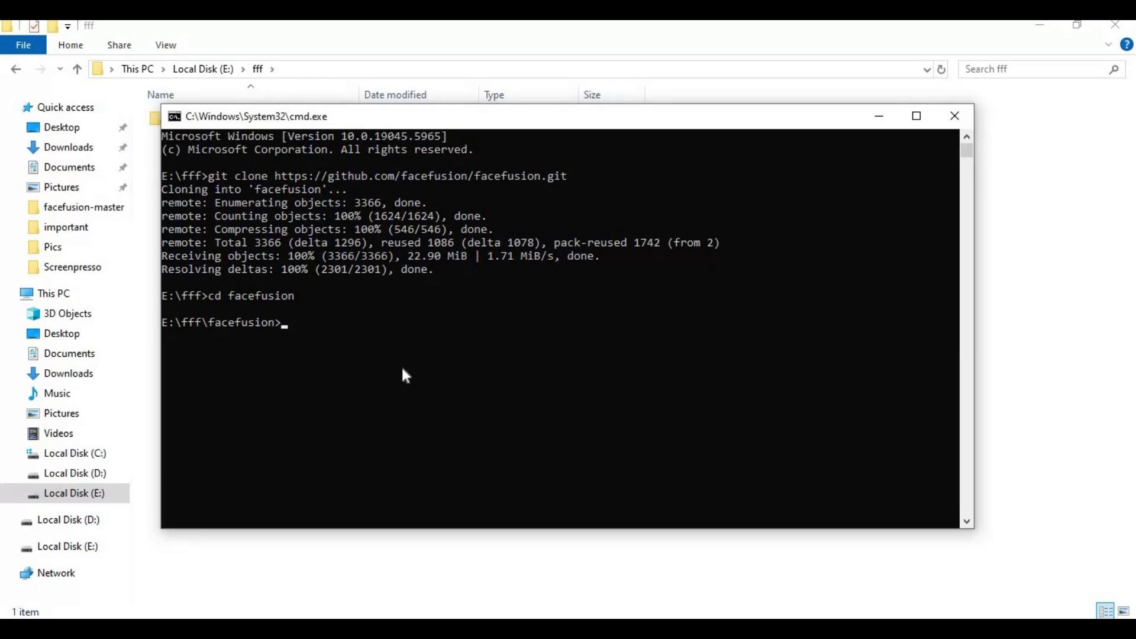
{"action": "type", "text": "p"}
{"action": "type", "text": "y -3.10"}
{"action": "type", "text": " -m ve"}
{"action": "type", "text": "nv venv"}
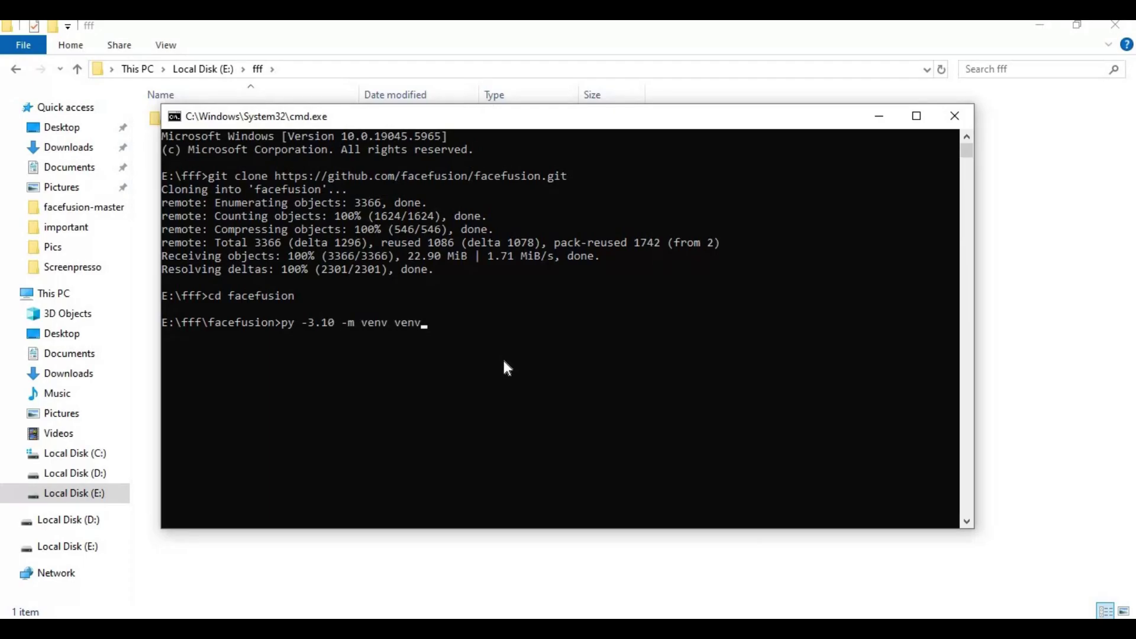
{"action": "key", "text": "Return"}
{"action": "type", "text": "venv\\scrip"}
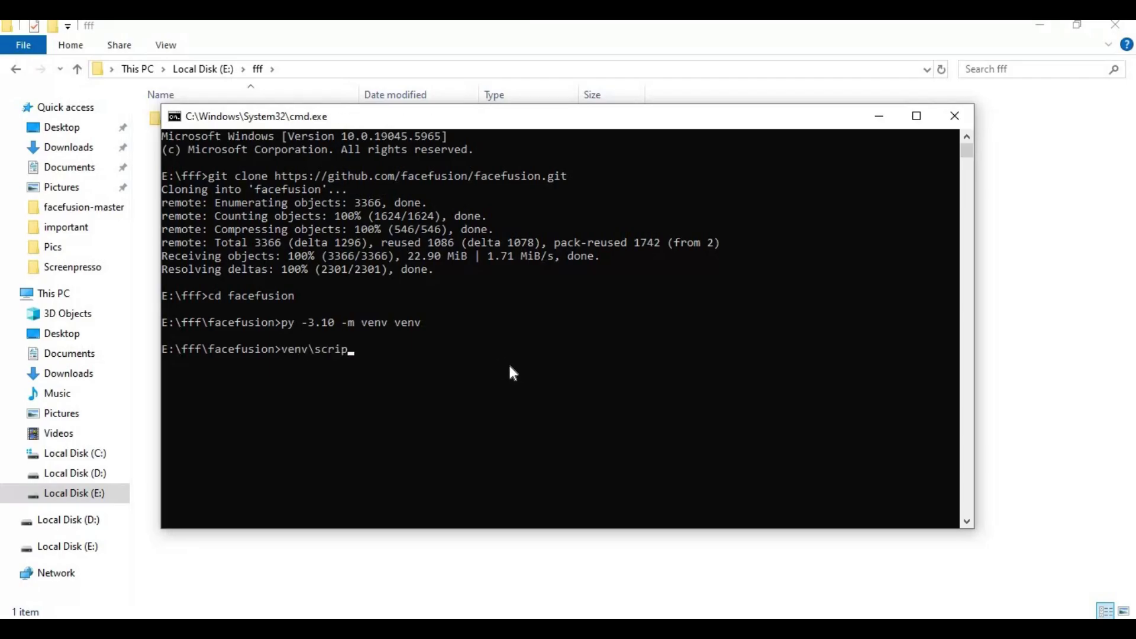
{"action": "type", "text": "ts\\"}
{"action": "type", "text": "activ"}
{"action": "type", "text": "ate"}
{"action": "key", "text": "Return"}
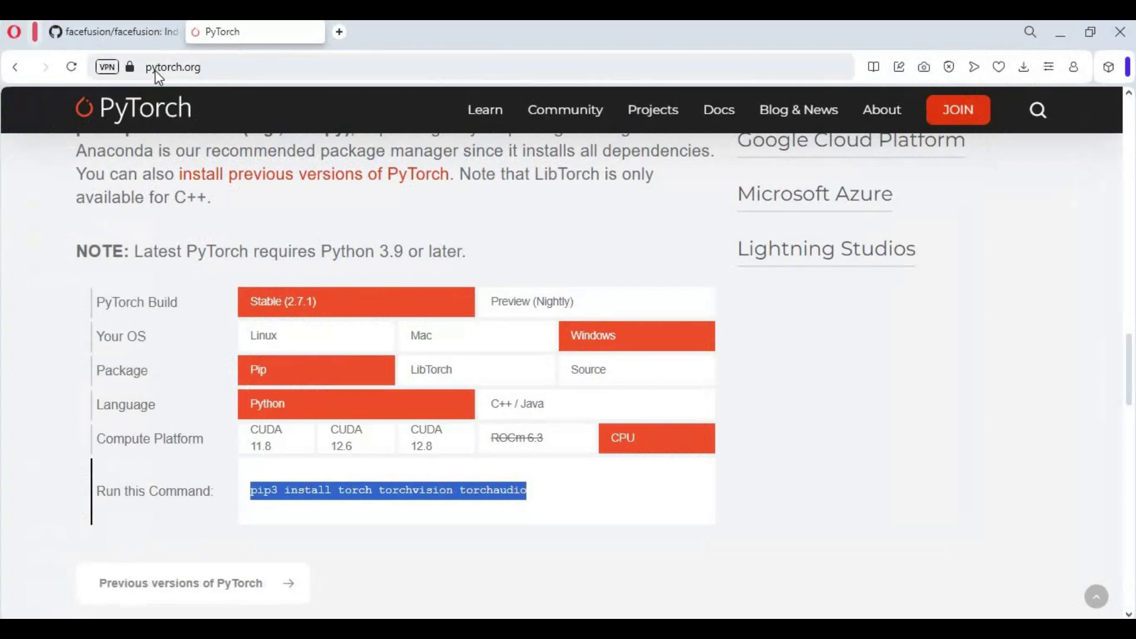
{"action": "left_click", "coordinate": [142, 71]}
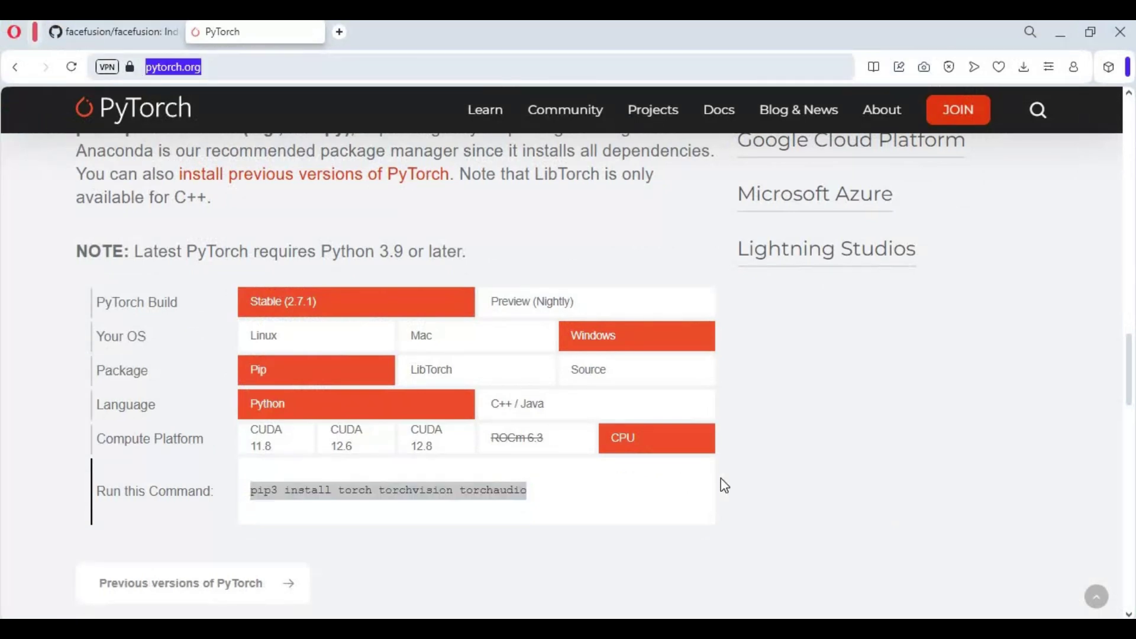
Step: Copy PyTorch's pip3 CPU install command and run it in the command prompt
{"action": "left_click", "coordinate": [648, 453]}
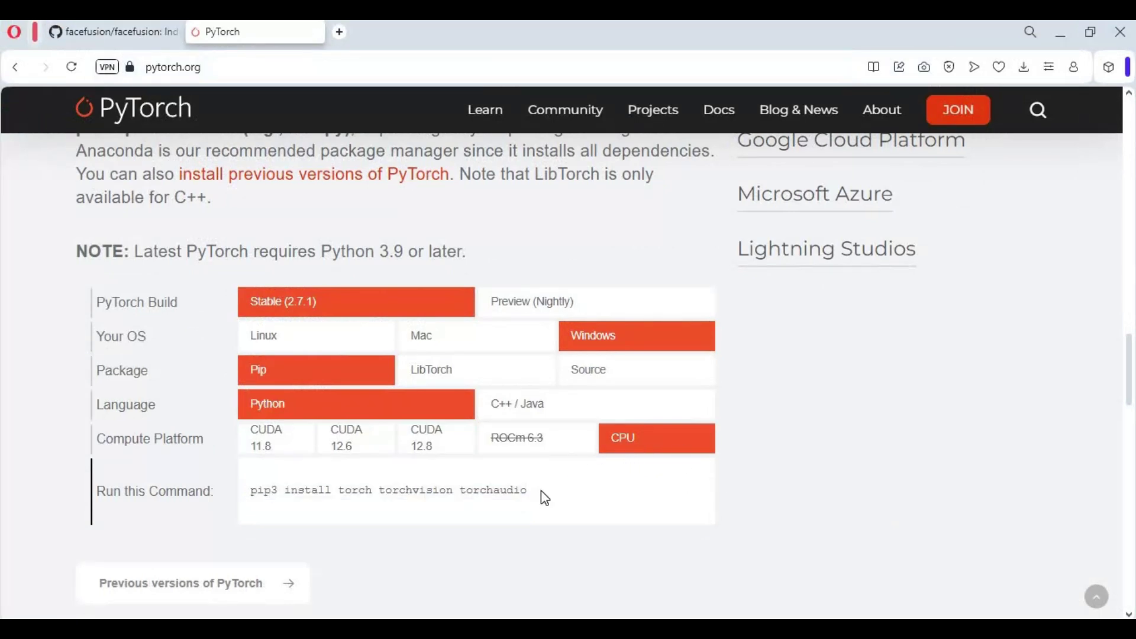
{"action": "left_click_drag", "start_coordinate": [538, 496], "coordinate": [288, 500]}
{"action": "right_click", "coordinate": [288, 500]}
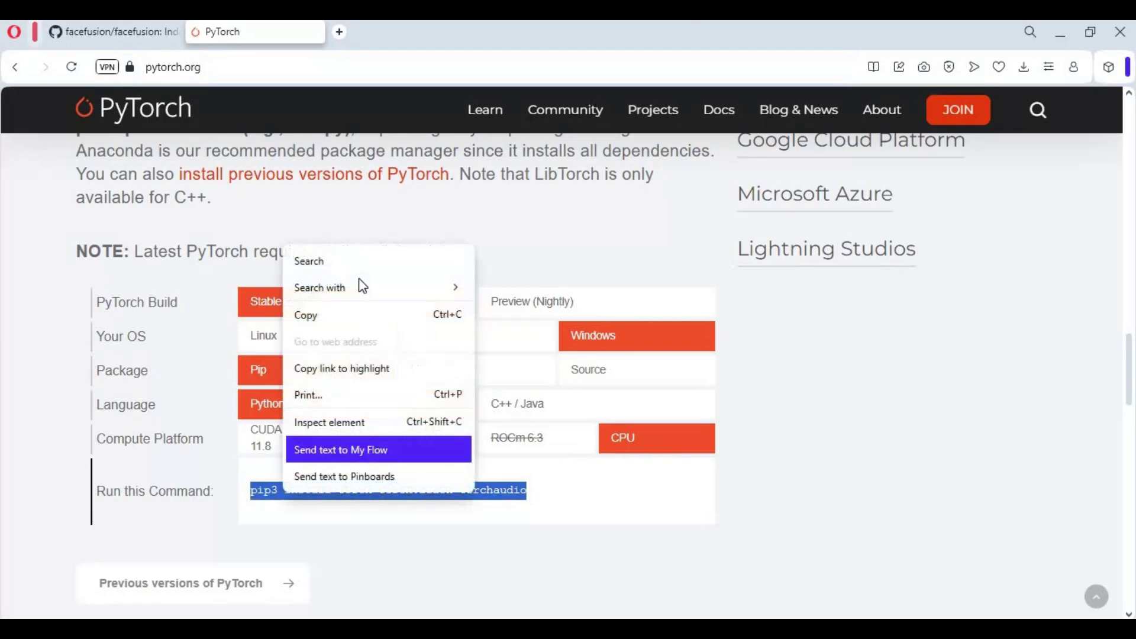
{"action": "left_click", "coordinate": [336, 316]}
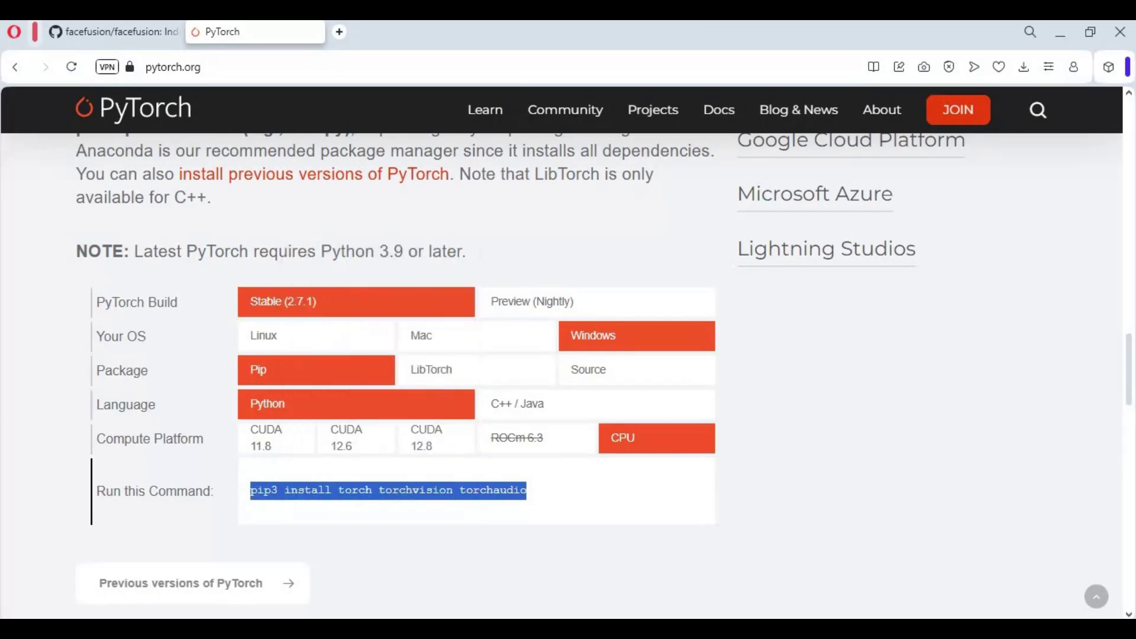
{"action": "key", "text": "alt+Tab"}
{"action": "key", "text": "ctrl+v"}
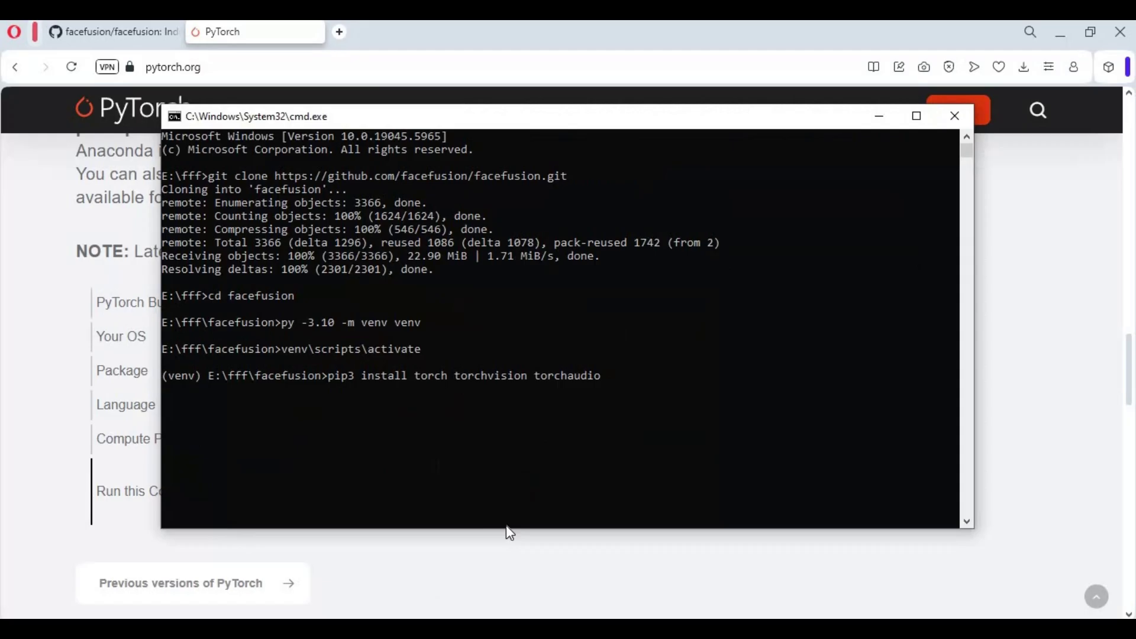
{"action": "key", "text": "Return"}
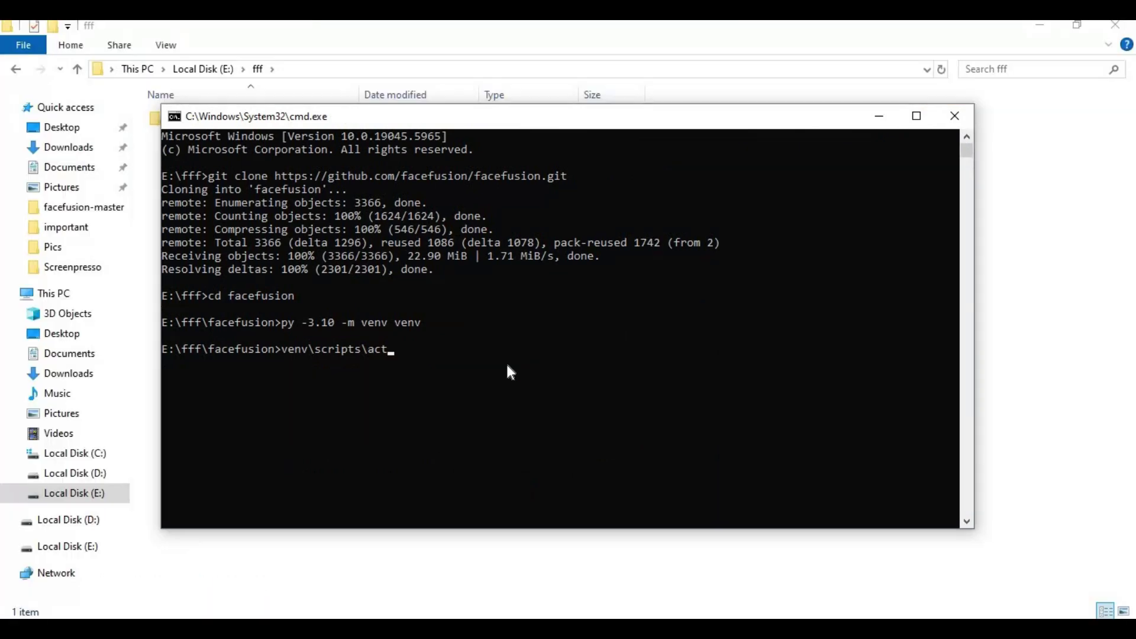
Step: Activate the venv and copy the pip3 install command from PyTorch again
{"action": "type", "text": "iv"}
{"action": "type", "text": "ate"}
{"action": "key", "text": "Return"}
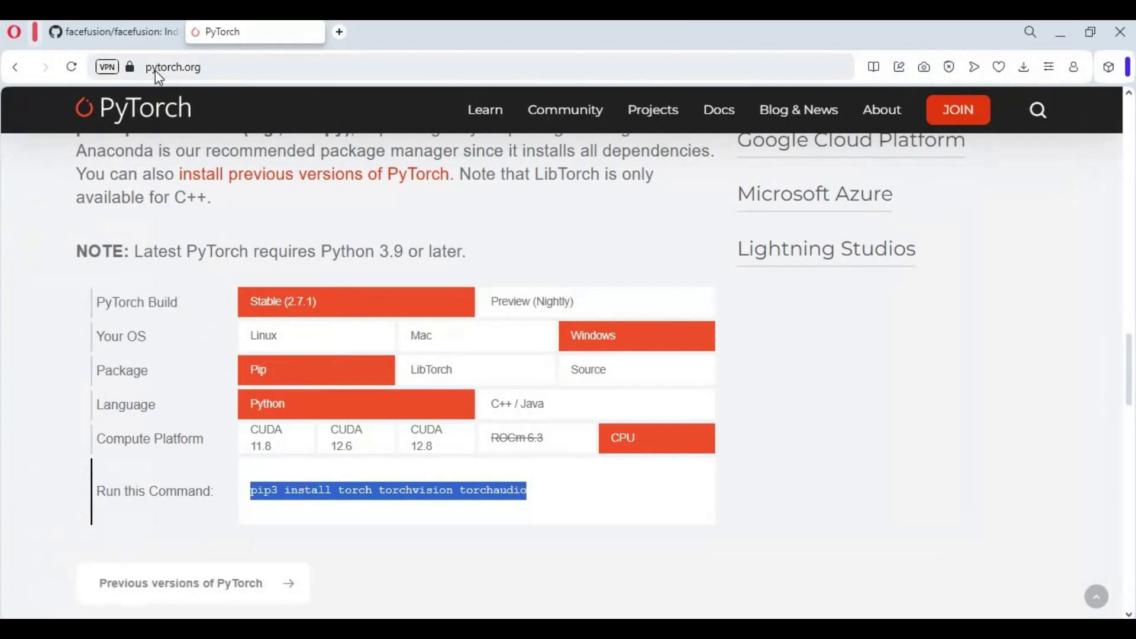
{"action": "left_click", "coordinate": [155, 70]}
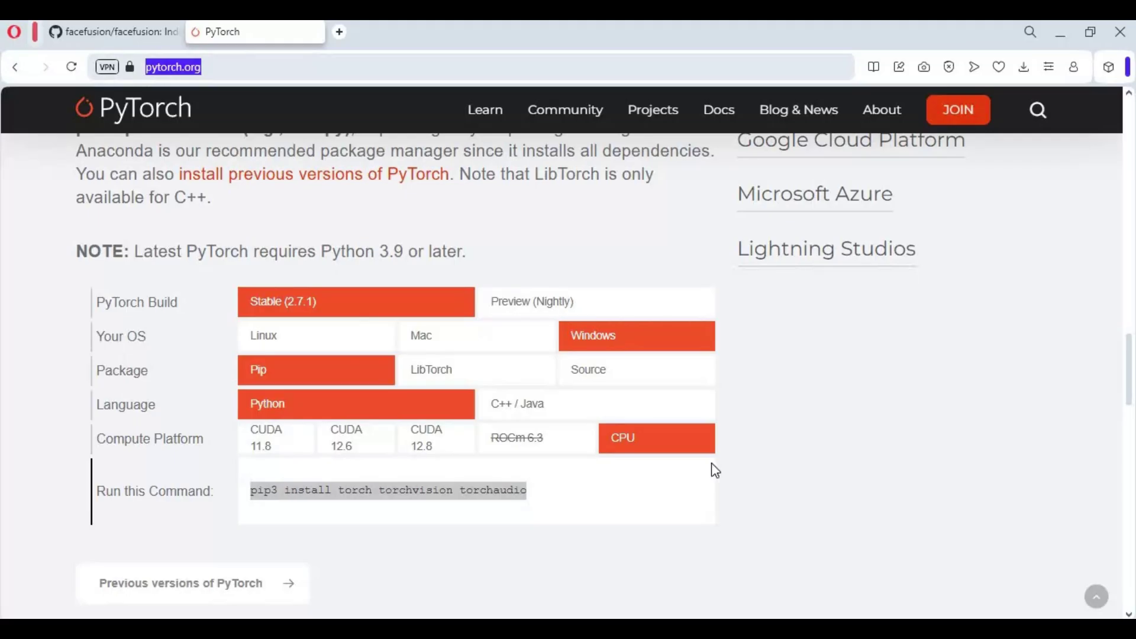
{"action": "left_click", "coordinate": [646, 449]}
{"action": "triple_click", "coordinate": [413, 489]}
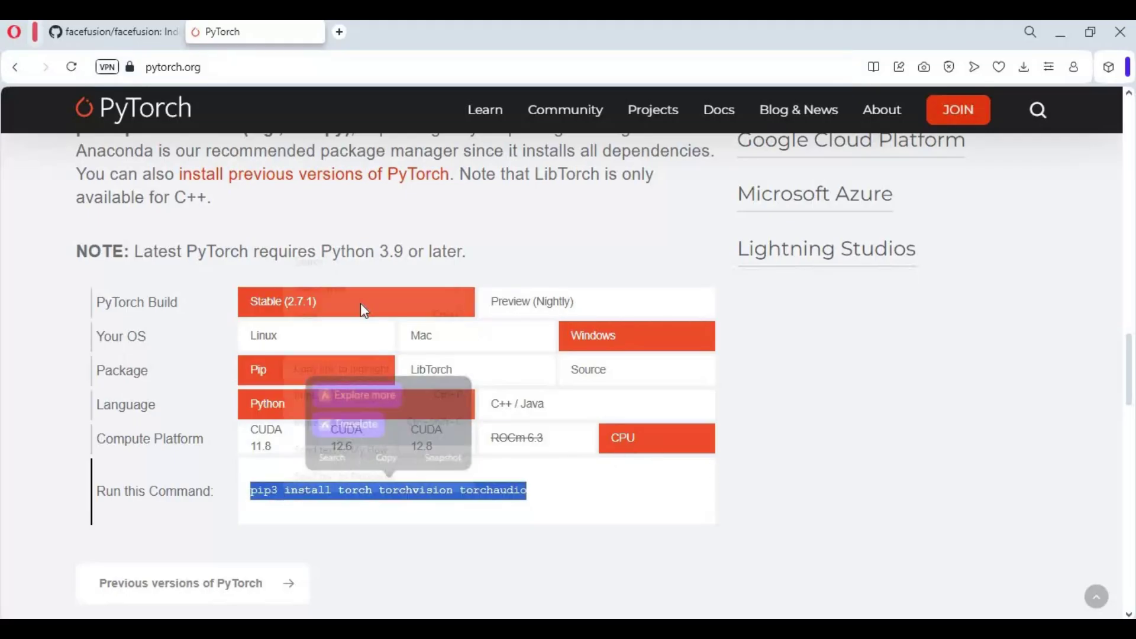
{"action": "key", "text": "ctrl+c"}
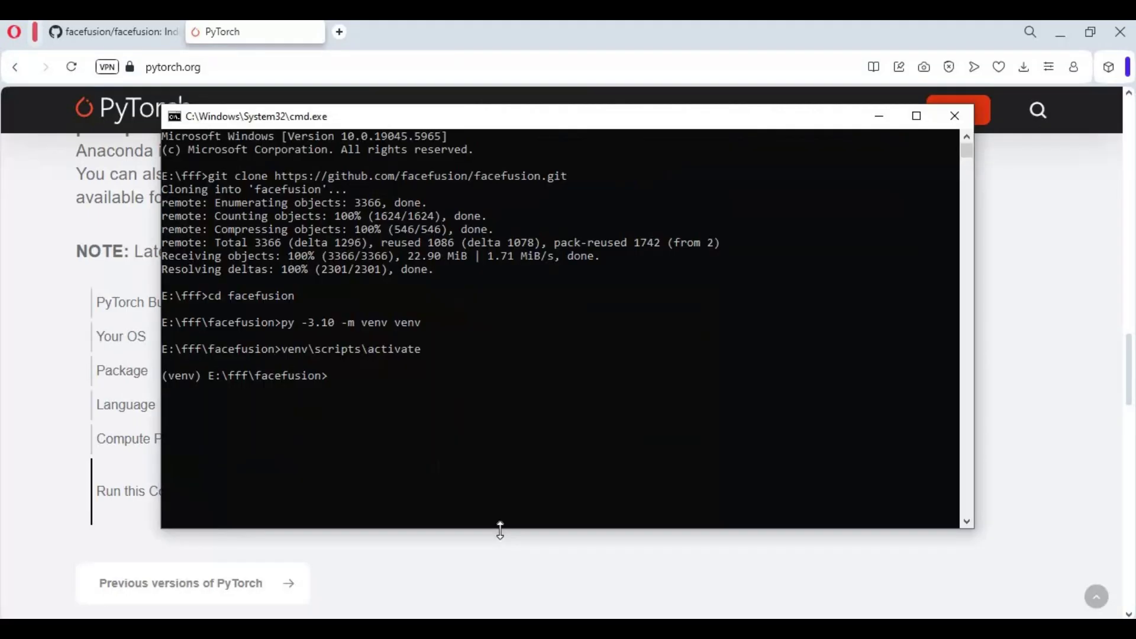
Step: Install torch, torchvision and torchaudio in the venv with the pasted pip3 command
{"action": "right_click", "coordinate": [506, 524]}
{"action": "key", "text": "Return"}
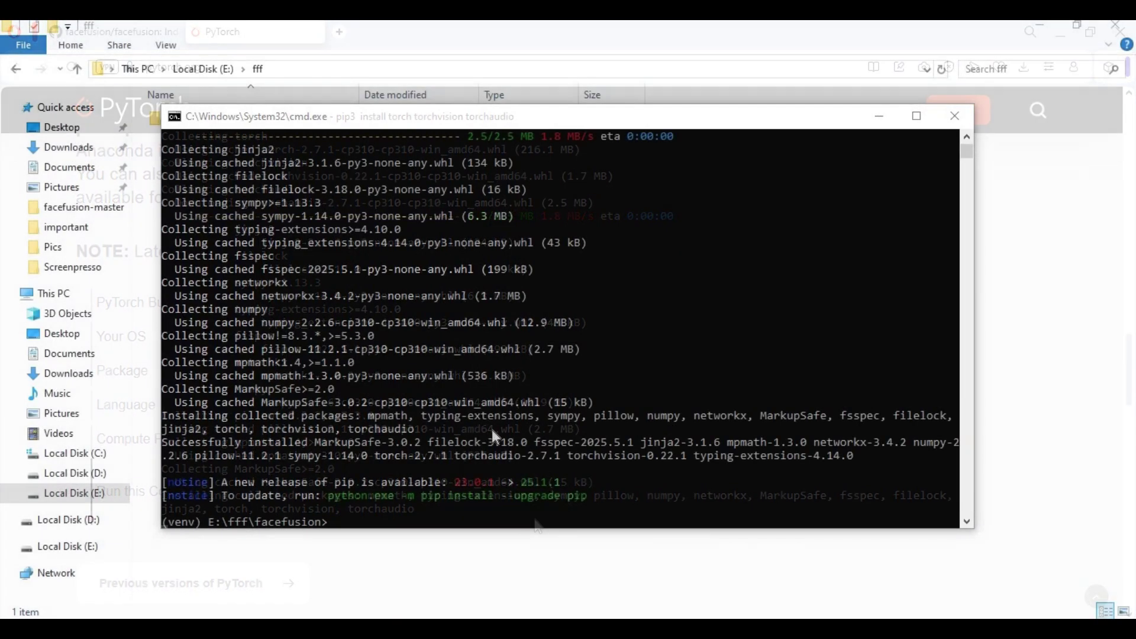
{"action": "left_click", "coordinate": [309, 576]}
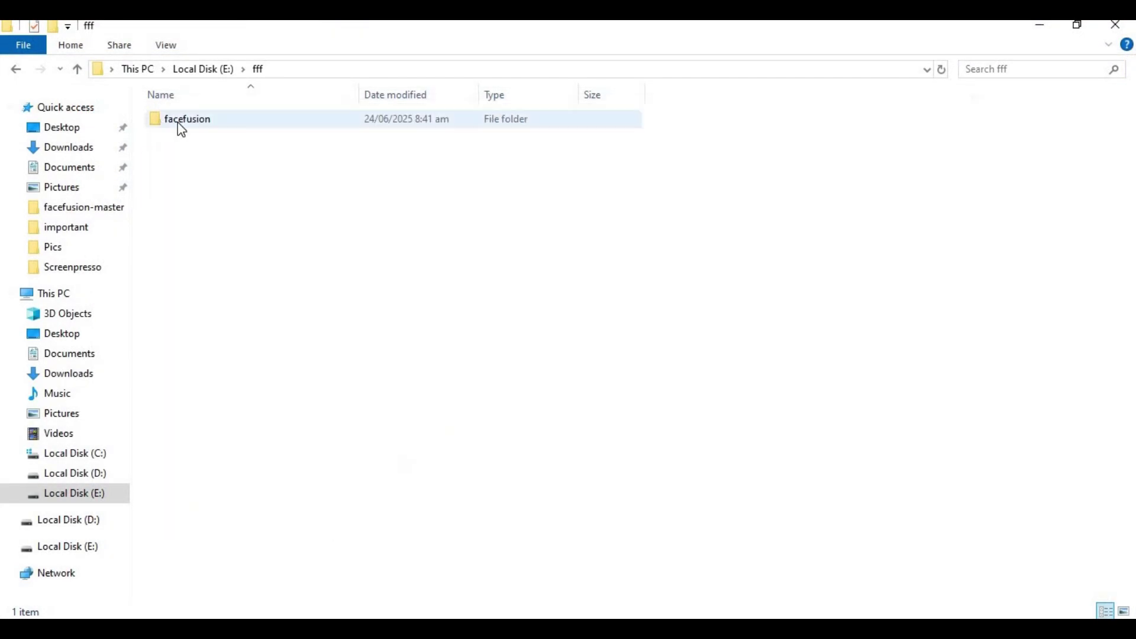
Step: Change onnxruntime==1.22.0 to onnxruntime-openvino in facefusion's requirements.txt and save
{"action": "double_click", "coordinate": [177, 122]}
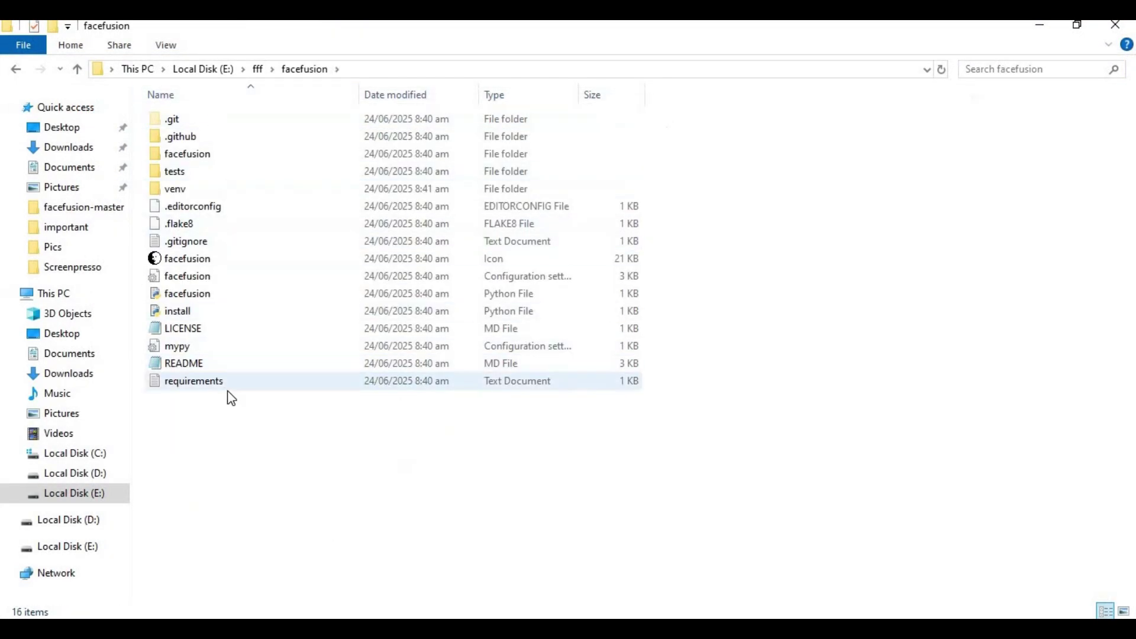
{"action": "left_click", "coordinate": [228, 389]}
{"action": "double_click", "coordinate": [218, 395]}
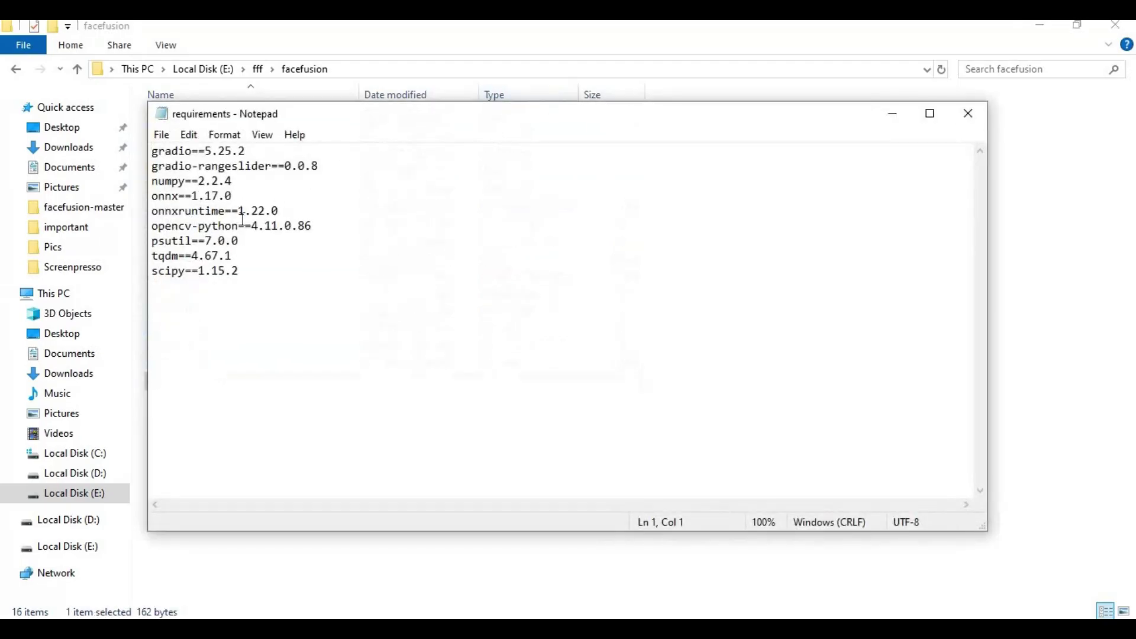
{"action": "left_click_drag", "start_coordinate": [223, 212], "coordinate": [307, 210]}
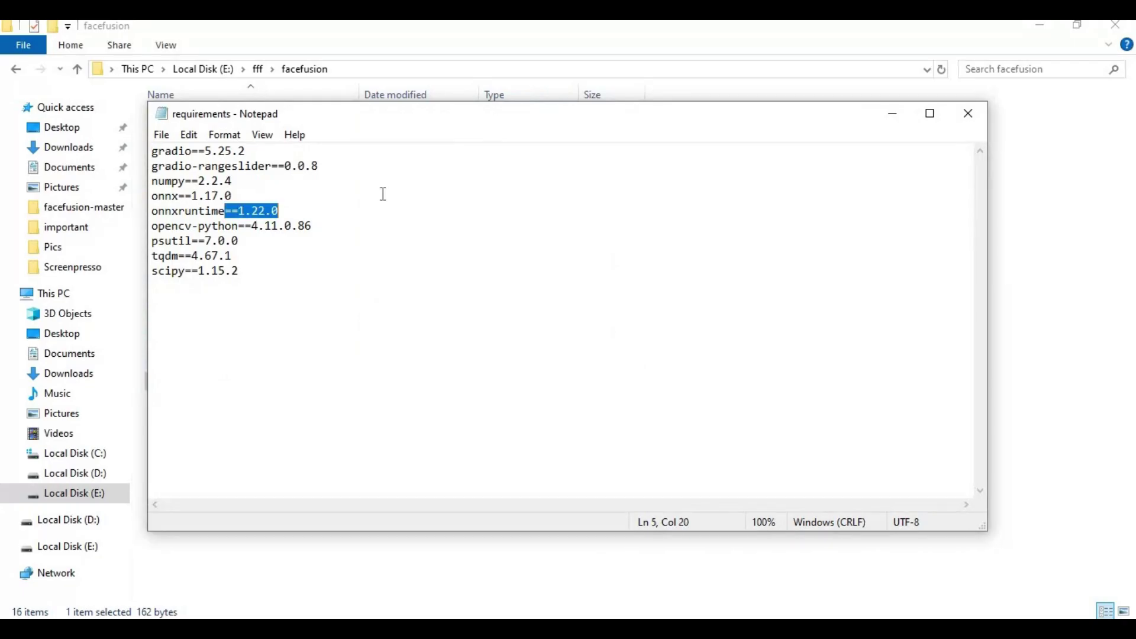
{"action": "key", "text": "BackSpace"}
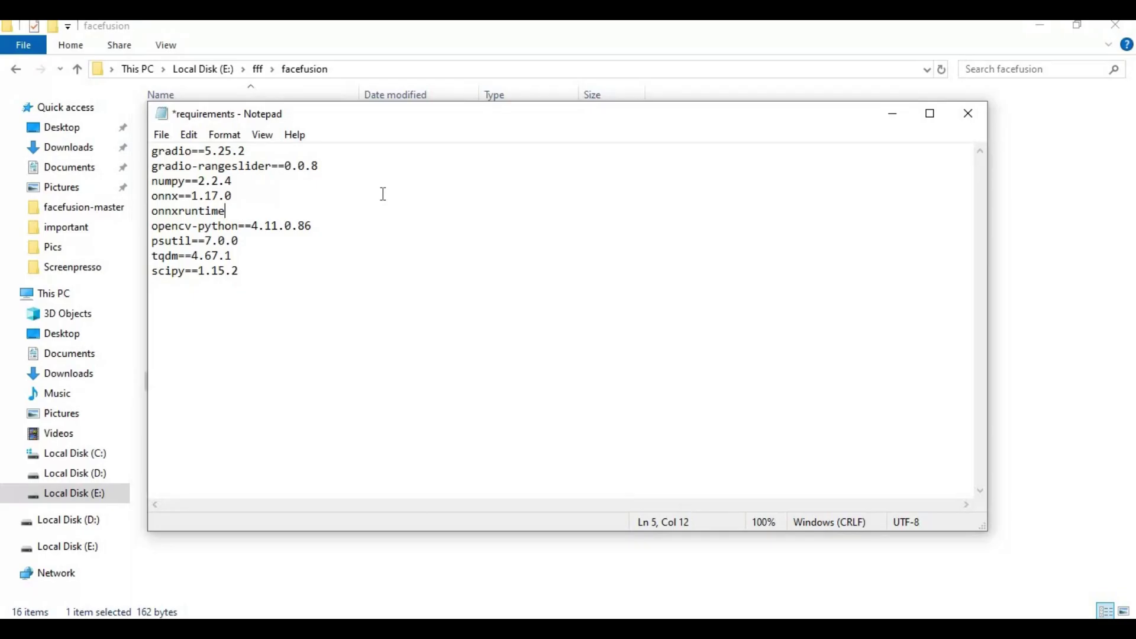
{"action": "type", "text": "-"}
{"action": "type", "text": "openvi"}
{"action": "type", "text": "n"}
{"action": "type", "text": "o"}
{"action": "left_click", "coordinate": [161, 135]}
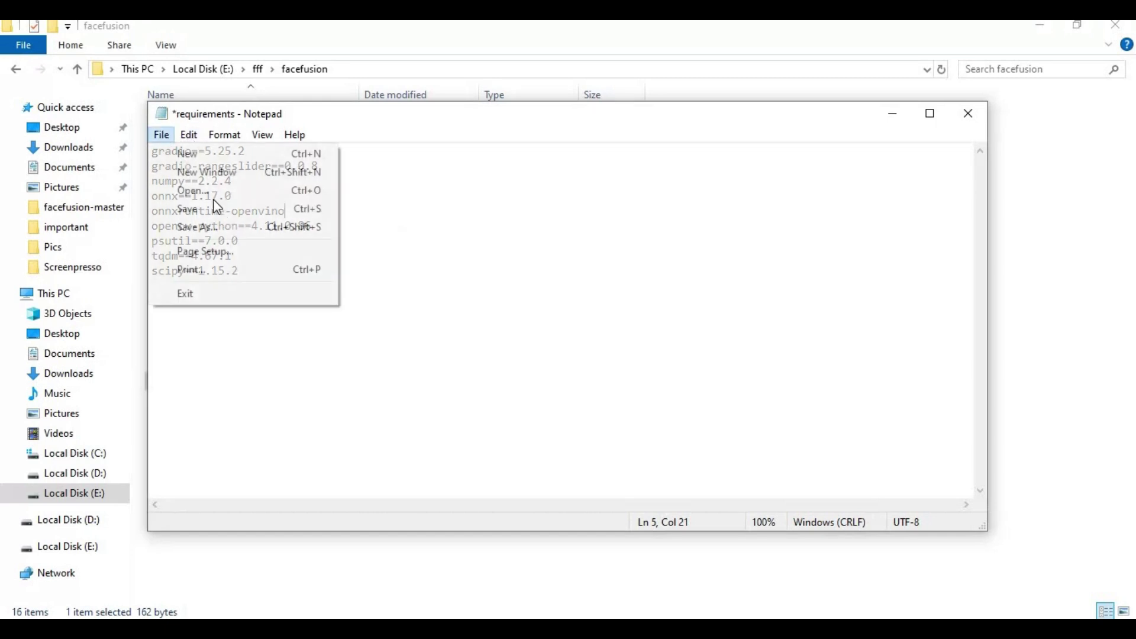
{"action": "left_click", "coordinate": [220, 209]}
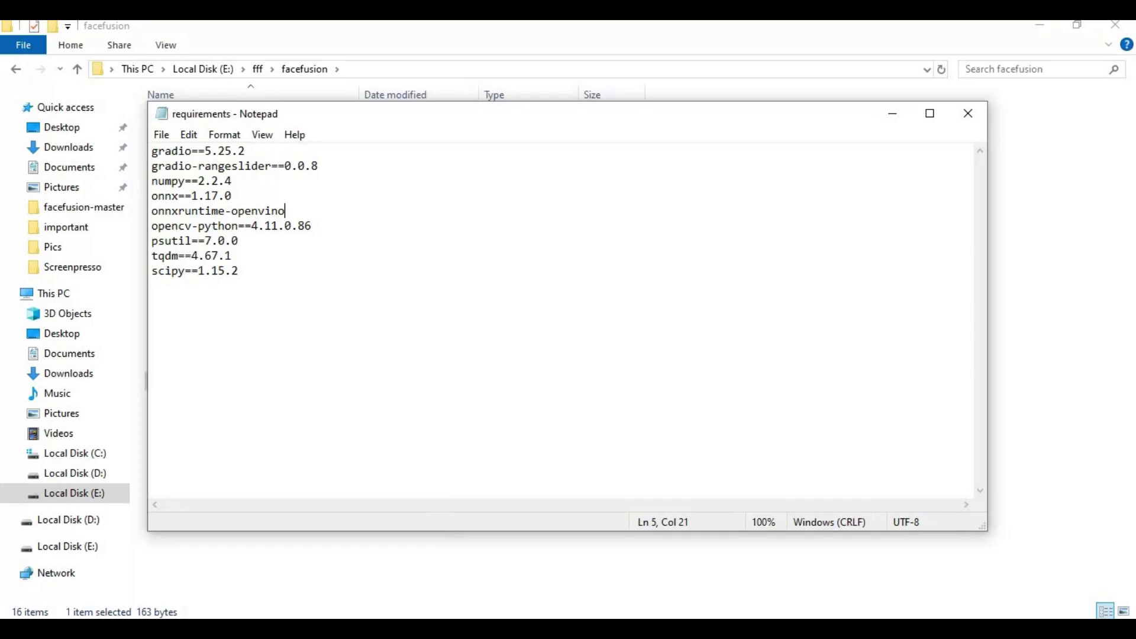
{"action": "key", "text": "alt+Tab"}
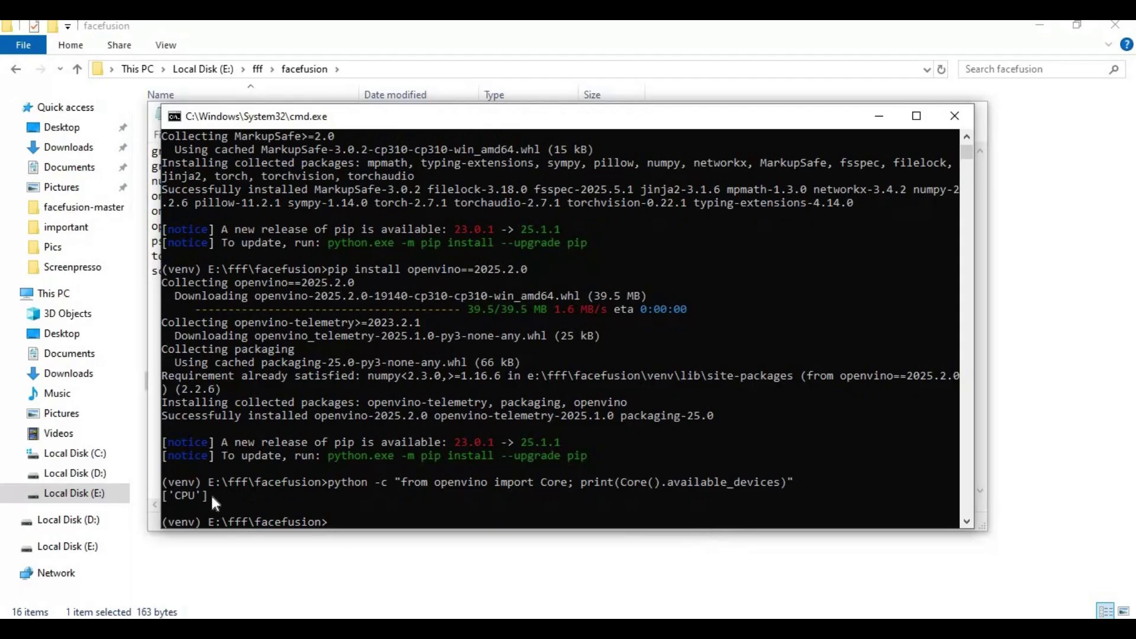
Step: Install the facefusion dependencies from requirements.txt with pip
{"action": "left_click_drag", "start_coordinate": [212, 492], "coordinate": [163, 499]}
{"action": "right_click", "coordinate": [380, 514]}
{"action": "type", "text": "pip install -0"}
{"action": "type", "text": "r req"}
{"action": "type", "text": "uirements"}
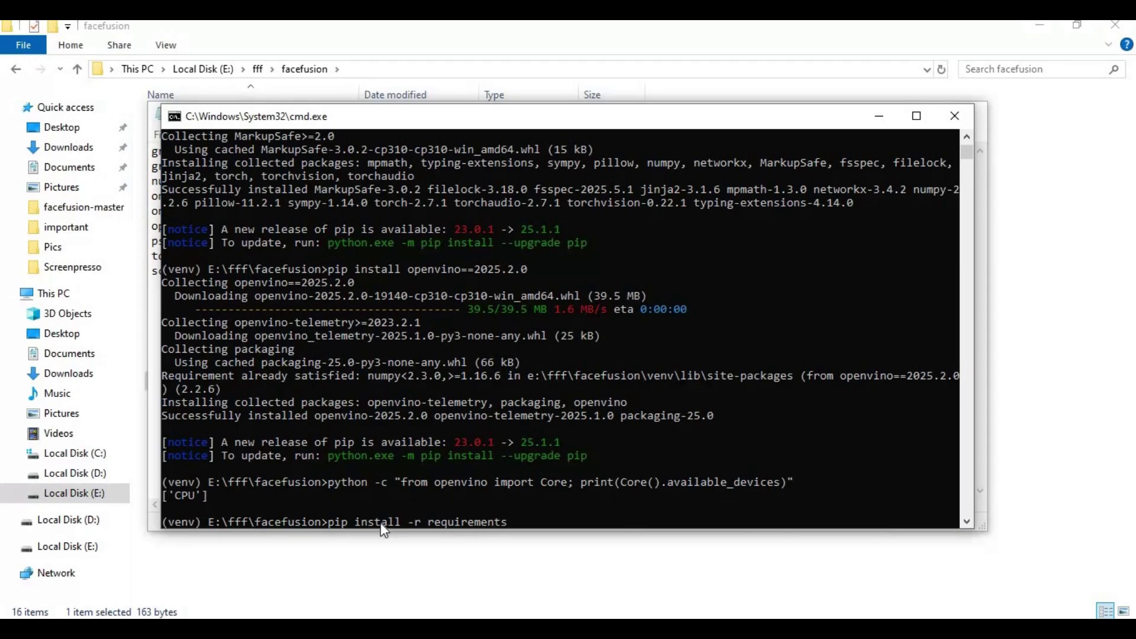
{"action": "type", "text": ".txt"}
{"action": "key", "text": "Return"}
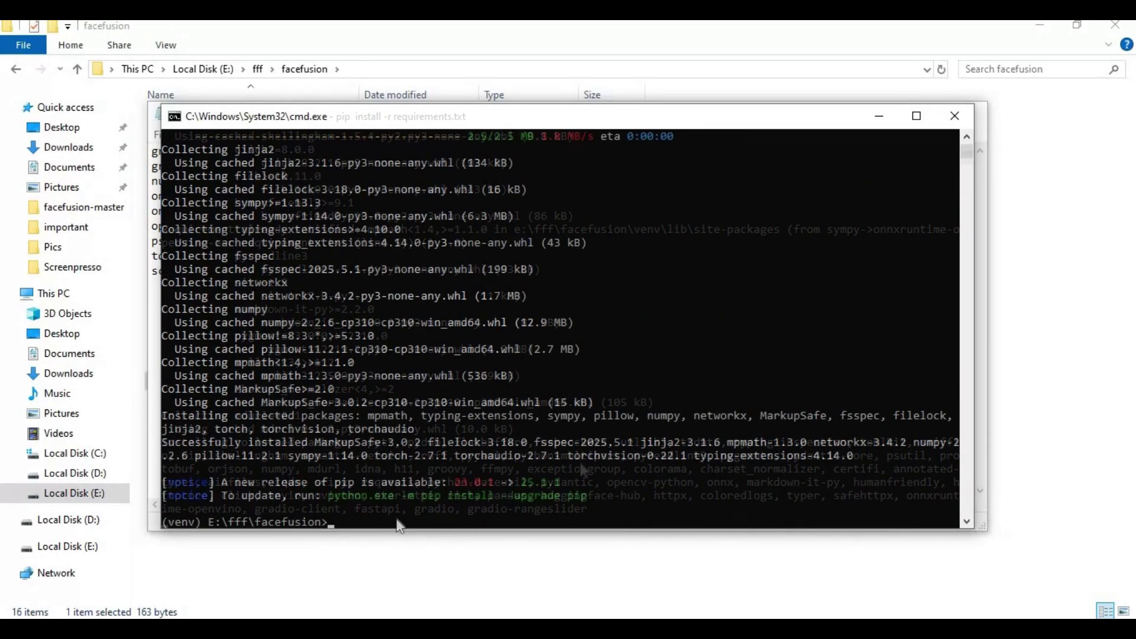
Step: Install openvino 2025.2.0 and confirm it lists CPU as an available device
{"action": "type", "text": "pip install openvino==2025.2.0"}
{"action": "key", "text": "Return"}
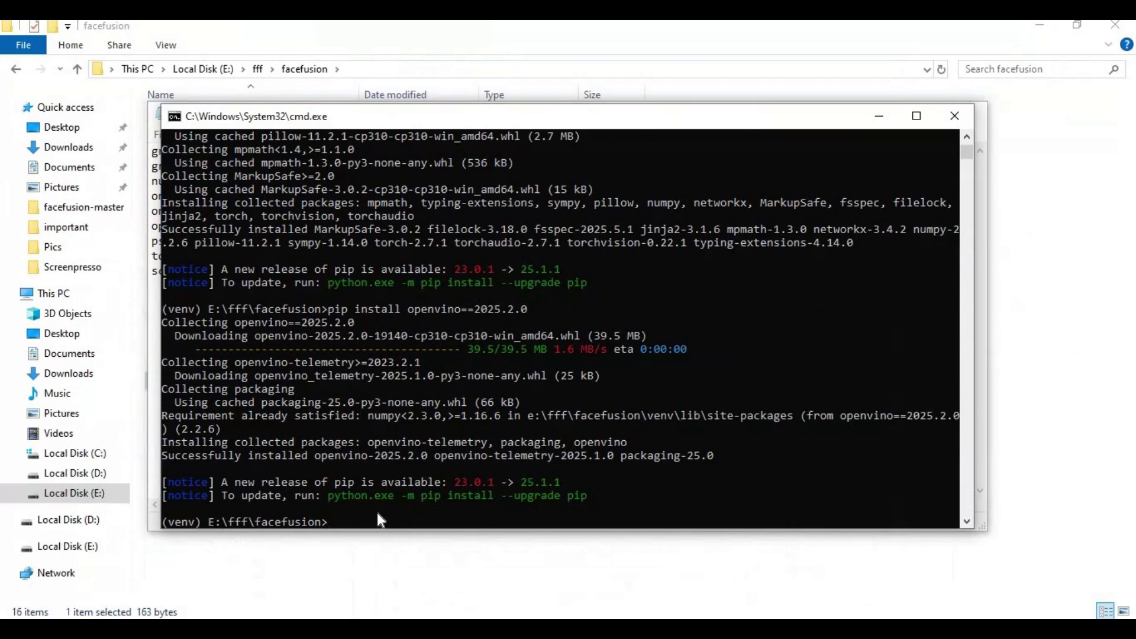
{"action": "type", "text": "python -c \"from openvino import Core; print(Core().available_devices)\""}
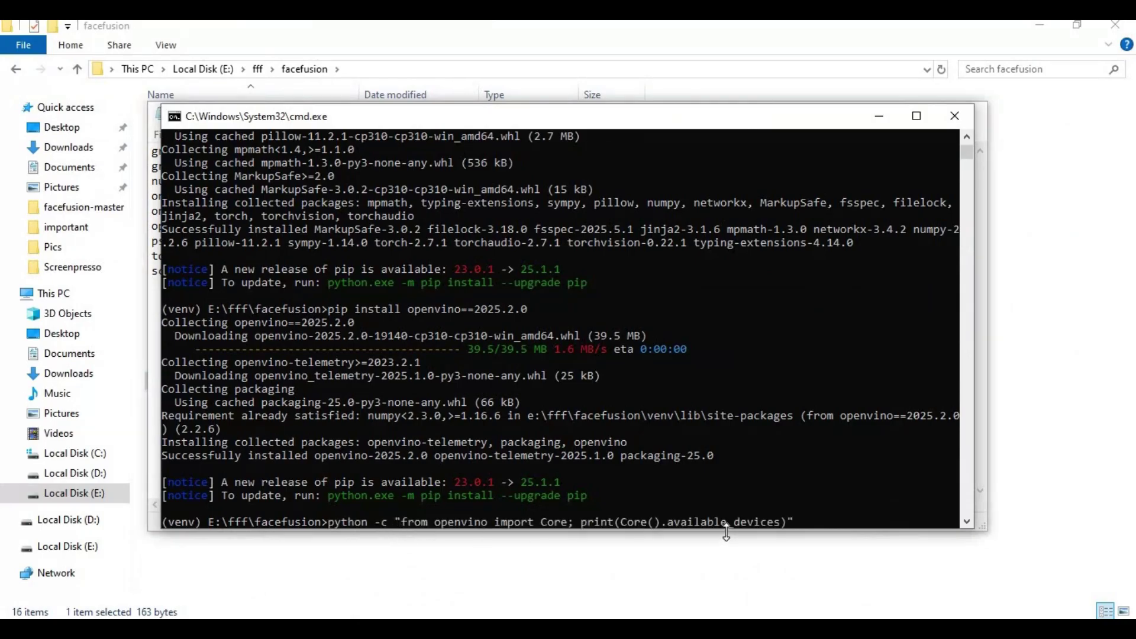
{"action": "key", "text": "Return"}
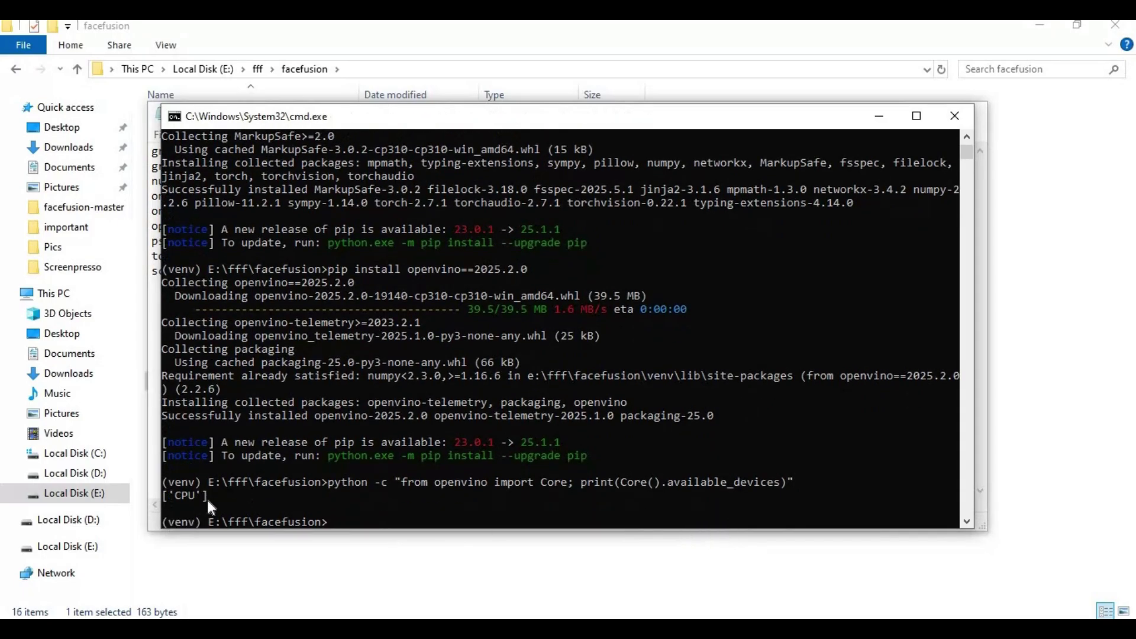
{"action": "left_click_drag", "start_coordinate": [161, 496], "coordinate": [213, 496]}
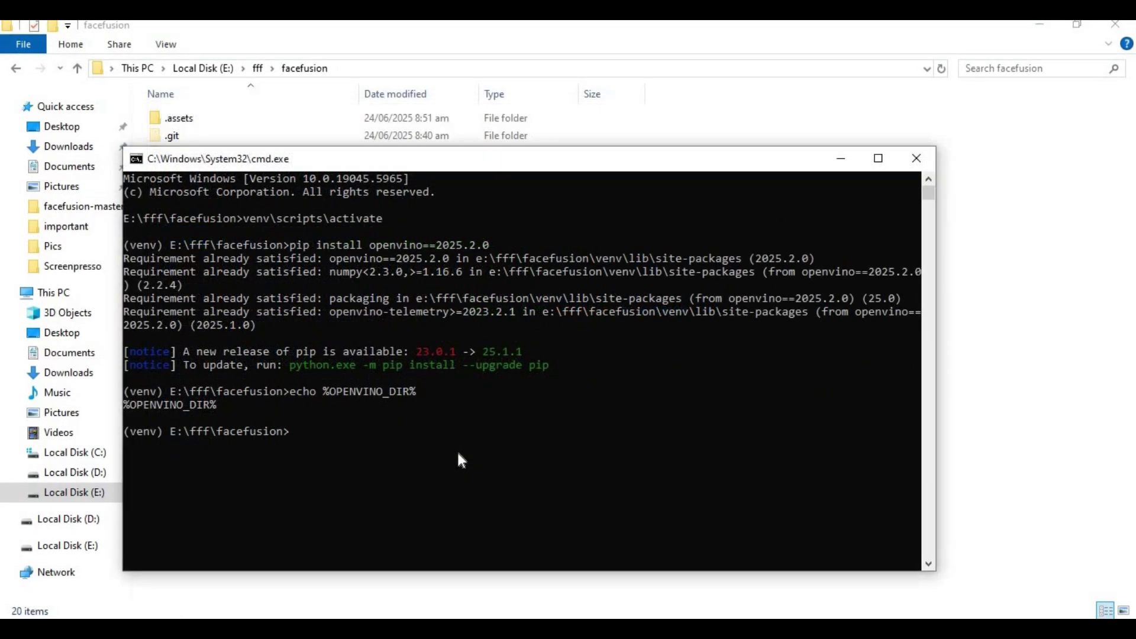
Step: Launch FaceFusion with 'python facefusion.py run -openvino' and wait for the local URL
{"action": "type", "text": "pyth"}
{"action": "type", "text": "on face"}
{"action": "type", "text": "fusion"}
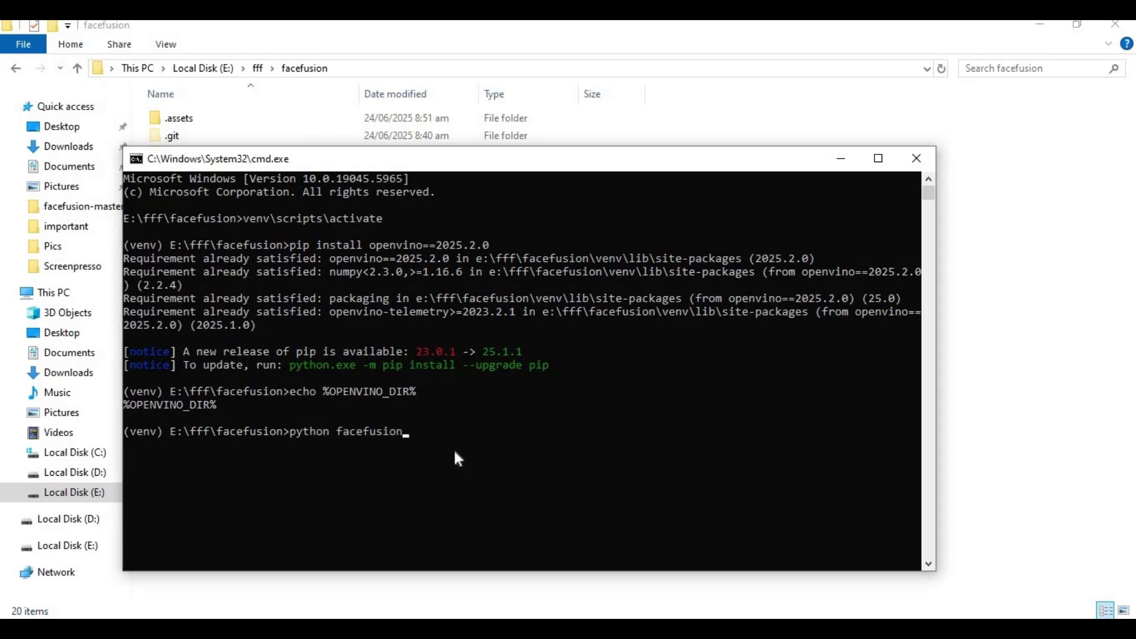
{"action": "type", "text": ".py run -"}
{"action": "type", "text": "op"}
{"action": "type", "text": "envino"}
{"action": "key", "text": "Return"}
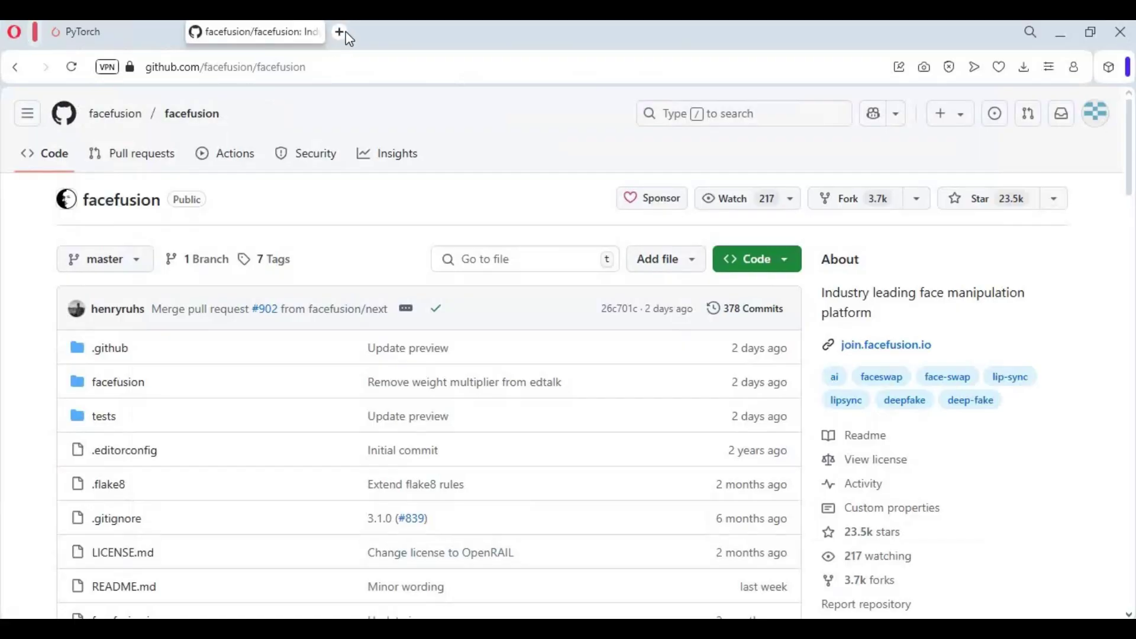
{"action": "left_click", "coordinate": [346, 30]}
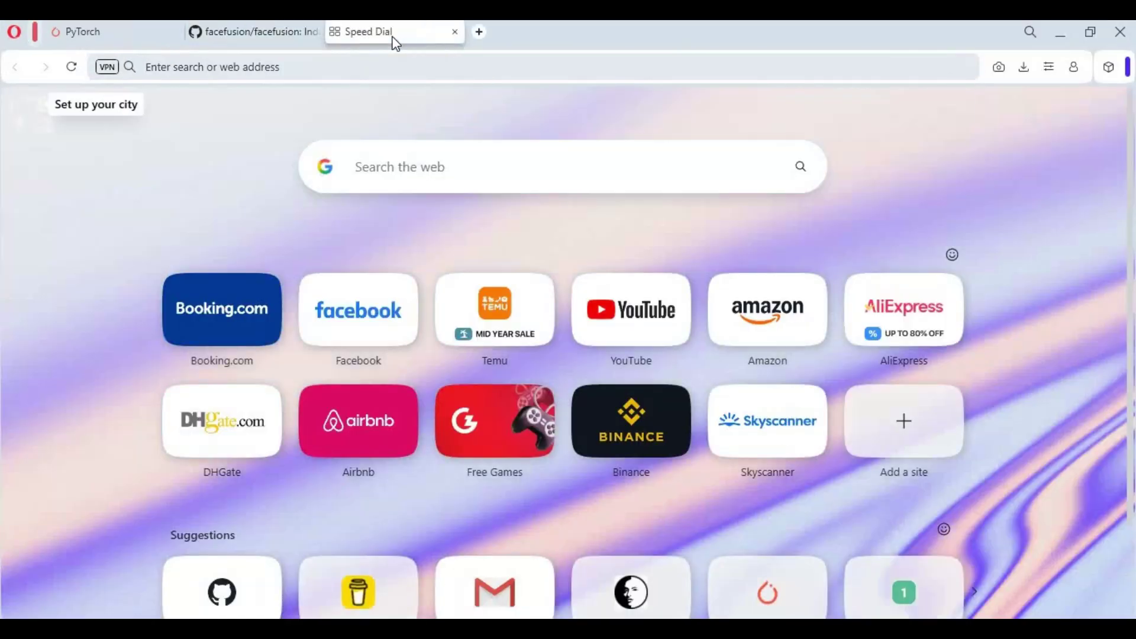
Step: Load FaceFusion at 127.0.0.1:7860 and verify openvino is ticked under Execution Providers
{"action": "type", "text": "1"}
{"action": "key", "text": "Return"}
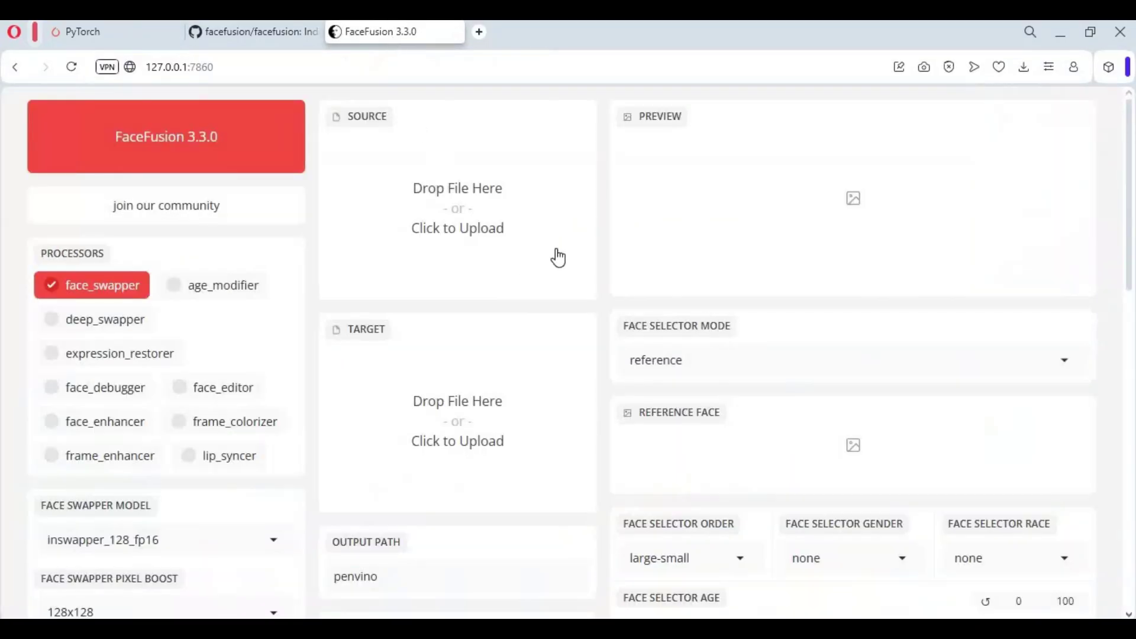
{"action": "scroll", "coordinate": [557, 258], "scroll_direction": "down", "scroll_amount": 3}
{"action": "scroll", "coordinate": [557, 256], "scroll_direction": "down", "scroll_amount": 2}
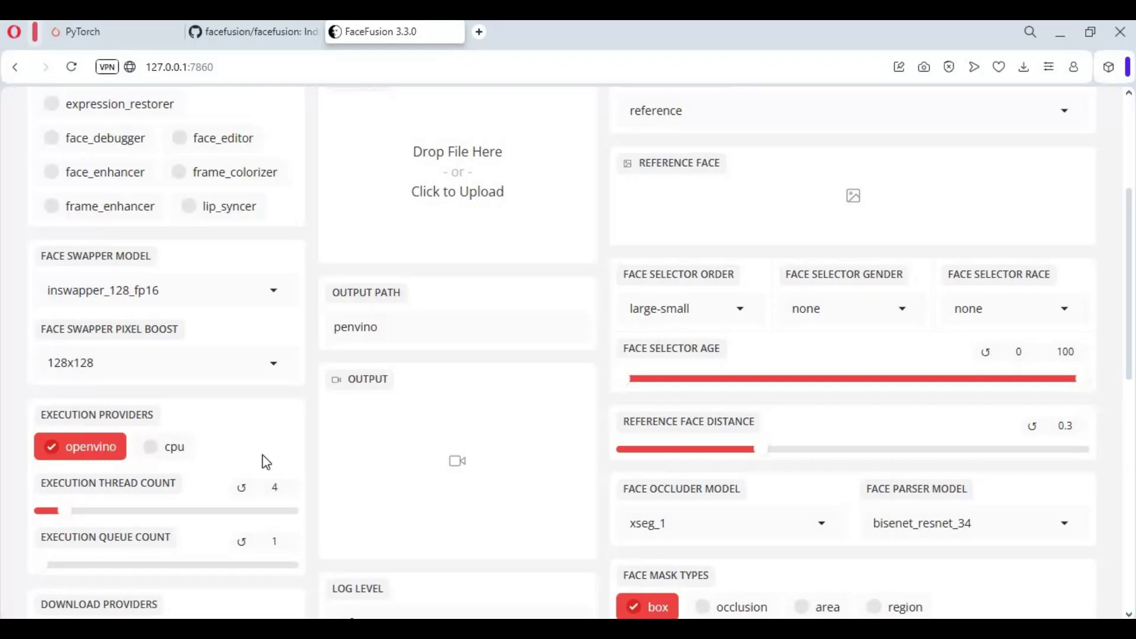
{"action": "scroll", "coordinate": [268, 402], "scroll_direction": "up", "scroll_amount": 5}
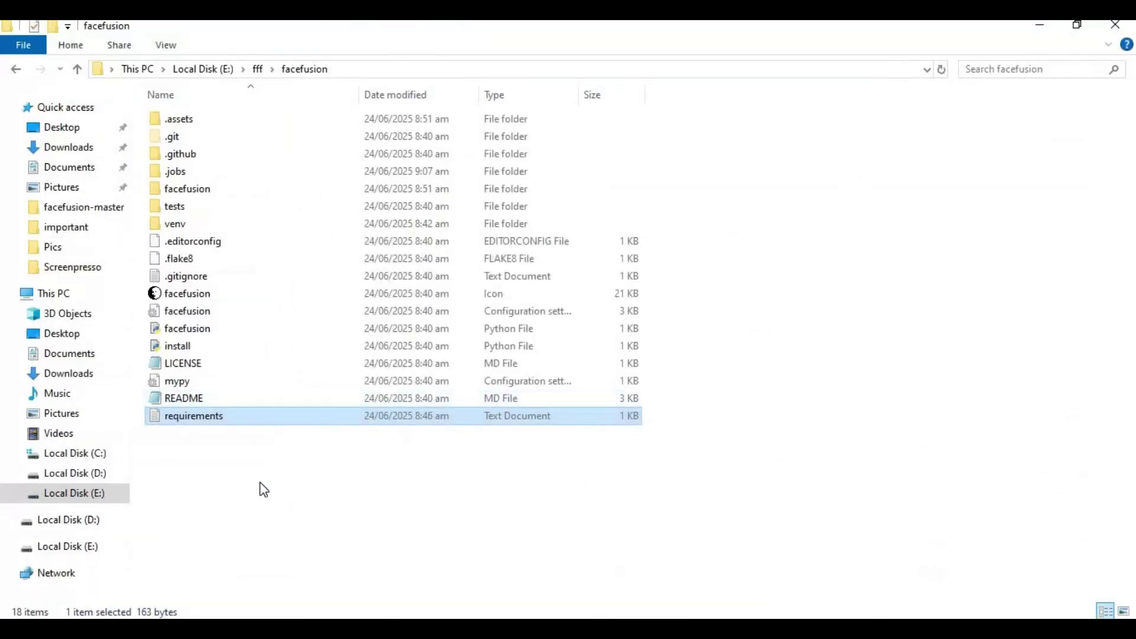
{"action": "right_click", "coordinate": [260, 482]}
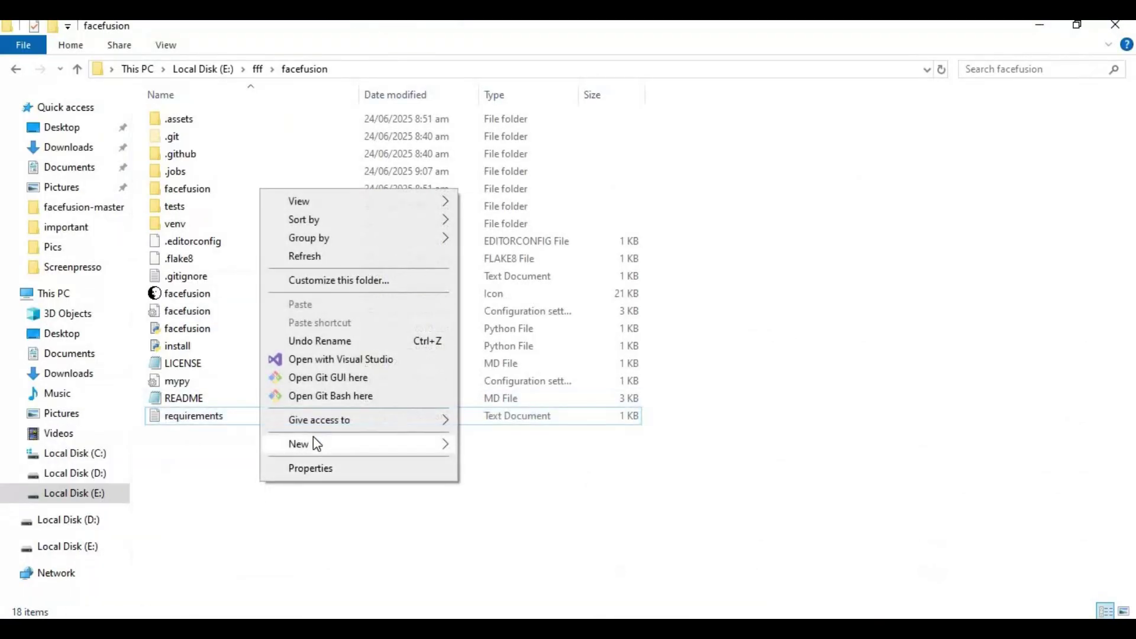
Step: Create a new text document with the default name in the facefusion folder and open it
{"action": "mouse_move", "coordinate": [299, 444]}
{"action": "left_click", "coordinate": [516, 523]}
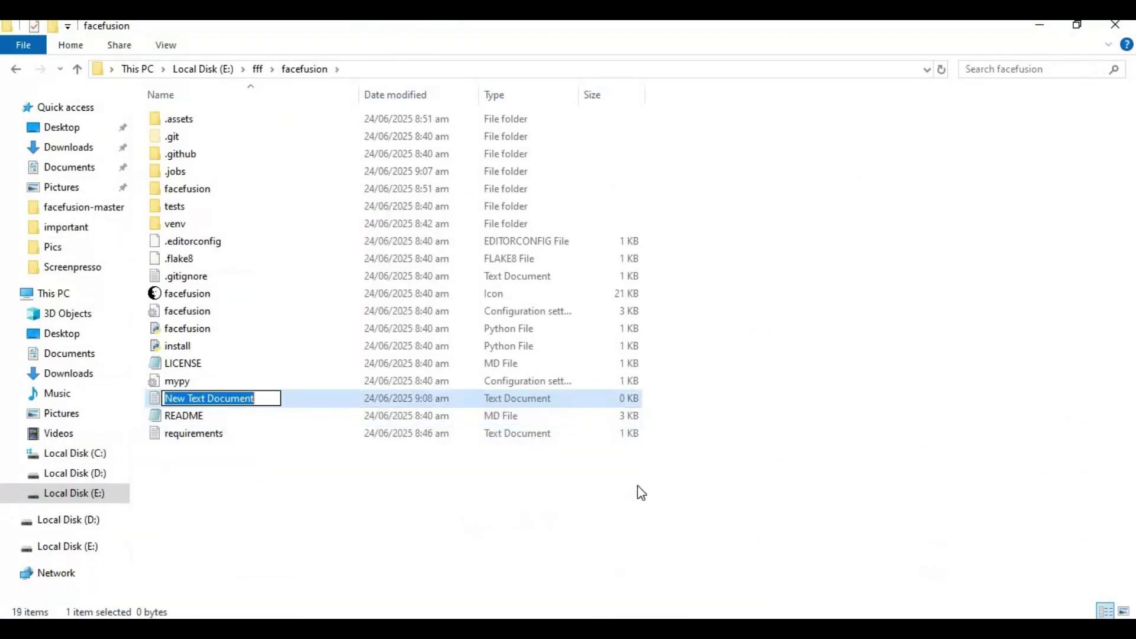
{"action": "left_click", "coordinate": [299, 456]}
{"action": "double_click", "coordinate": [172, 397]}
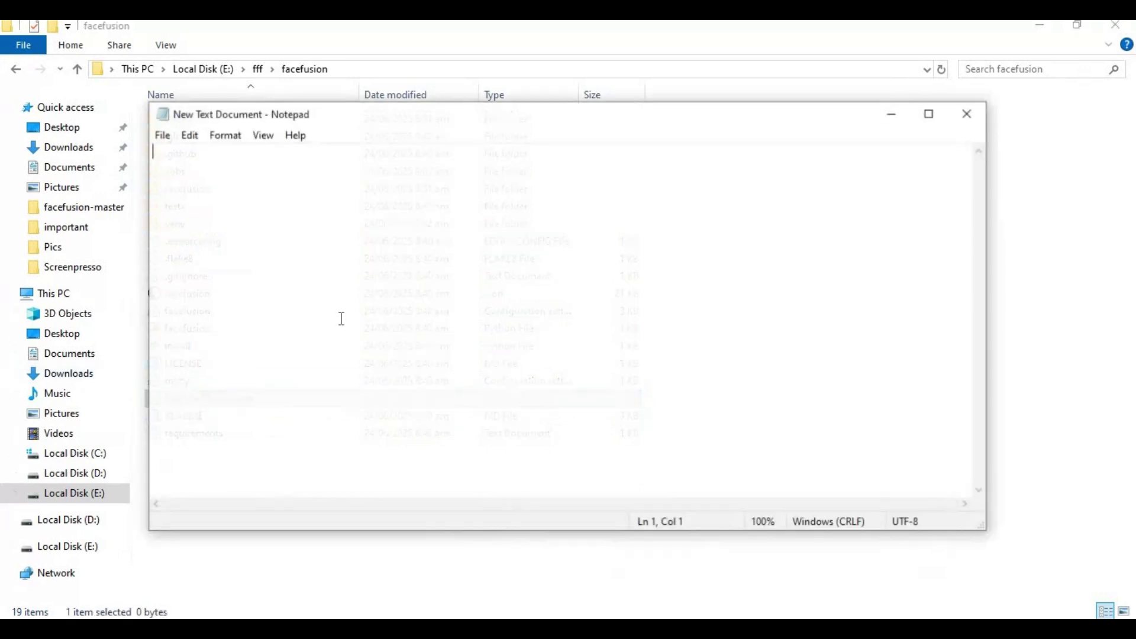
{"action": "type", "text": "@"}
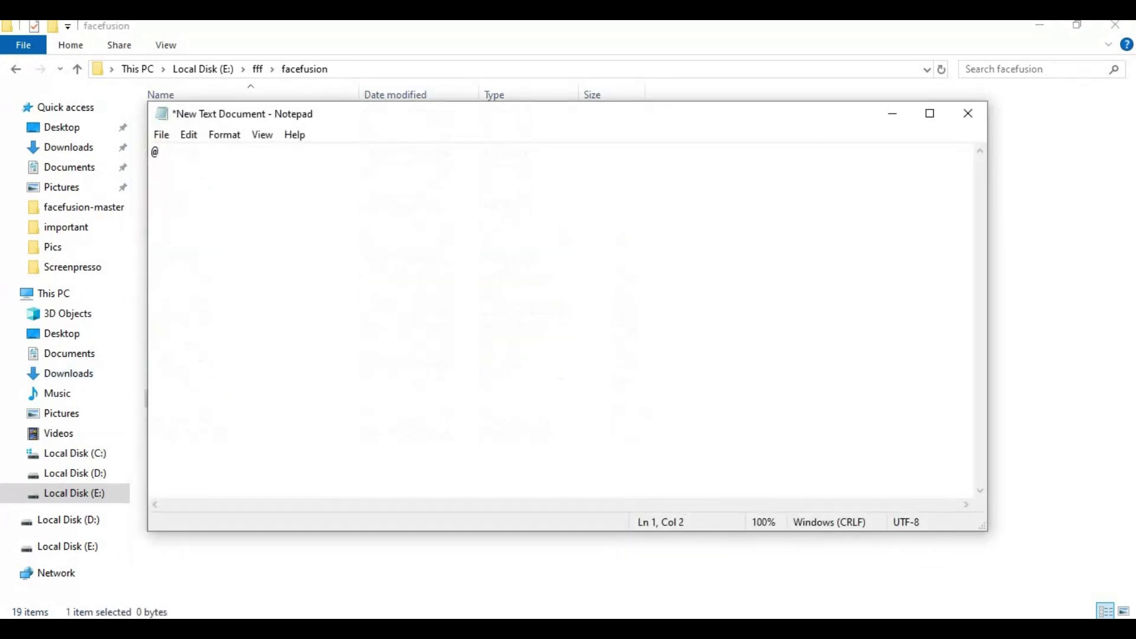
{"action": "type", "text": "echo "}
{"action": "type", "text": "off"}
{"action": "key", "text": "Return"}
{"action": "type", "text": "ca"}
{"action": "type", "text": "ll "}
{"action": "type", "text": "ven"}
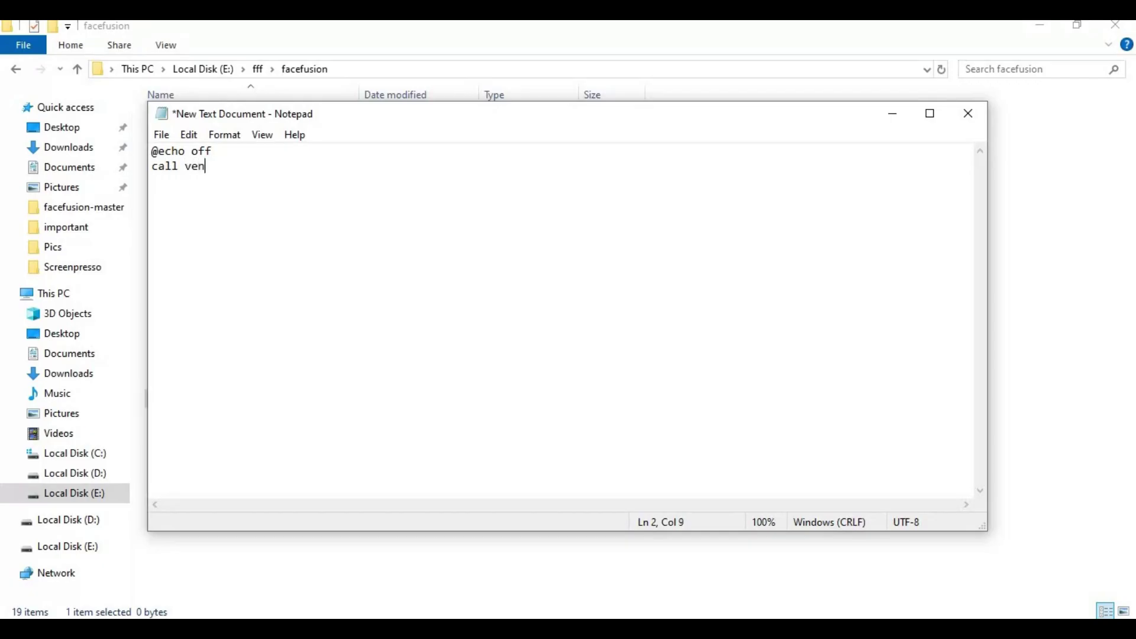
{"action": "type", "text": "v\\"}
{"action": "type", "text": "s"}
{"action": "type", "text": "cri"}
{"action": "type", "text": "pts"}
{"action": "type", "text": "\\a"}
{"action": "type", "text": "cti"}
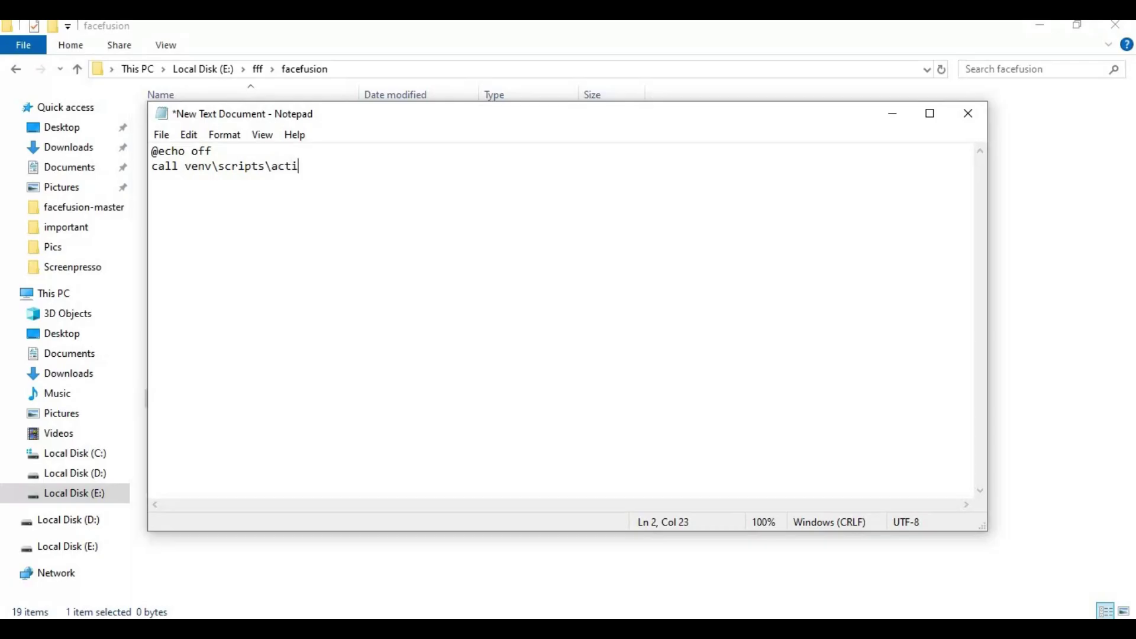
{"action": "type", "text": "vate"}
{"action": "key", "text": "Return"}
{"action": "type", "text": "pytho"}
{"action": "type", "text": "n fac"}
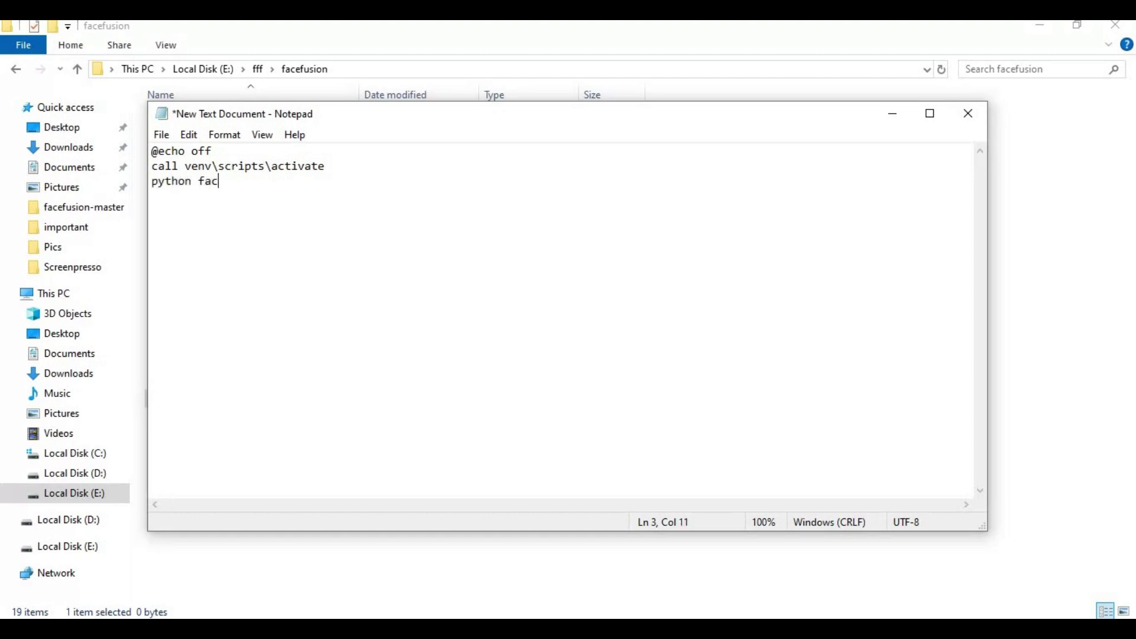
{"action": "type", "text": "efus"}
{"action": "type", "text": "ion"}
{"action": "type", "text": ".p"}
{"action": "type", "text": "y "}
{"action": "type", "text": "ru"}
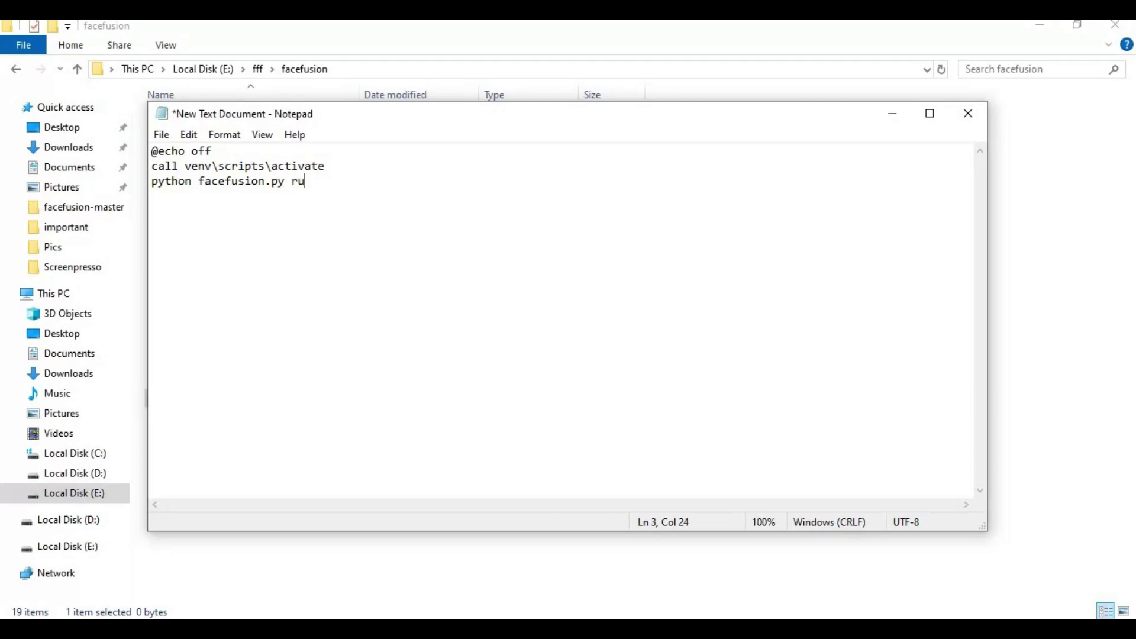
{"action": "type", "text": "n -"}
{"action": "type", "text": "op"}
{"action": "type", "text": "e"}
{"action": "type", "text": "nv"}
{"action": "type", "text": "ino"}
{"action": "key", "text": "Return"}
{"action": "type", "text": "p"}
{"action": "type", "text": "ause"}
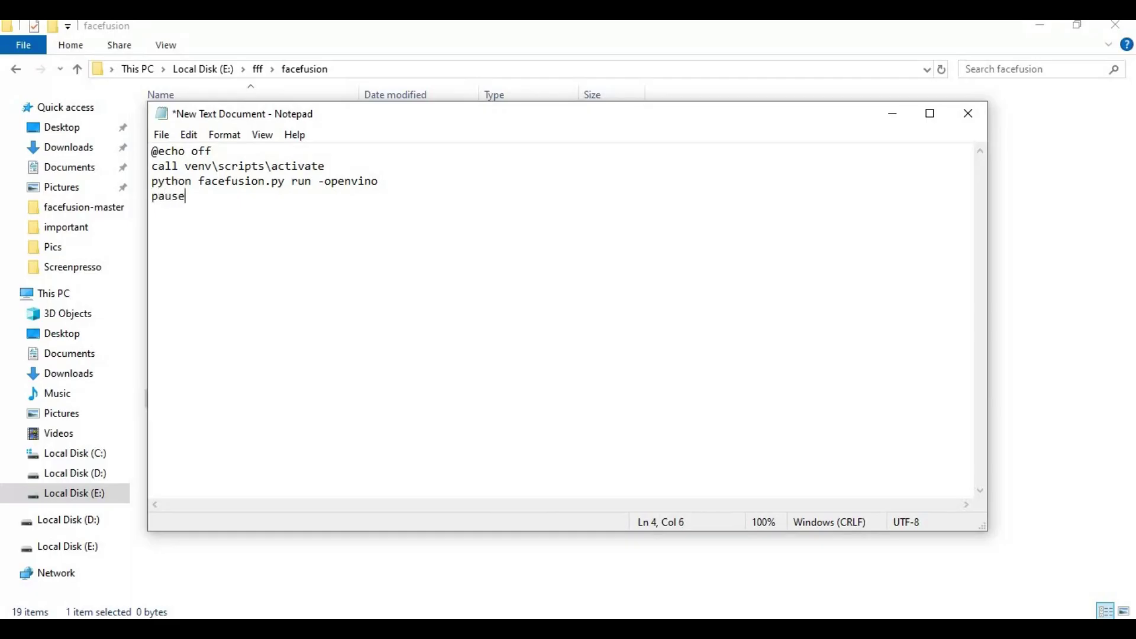
Step: Save the Notepad script as Run.bat in the facefusion folder
{"action": "left_click", "coordinate": [164, 137]}
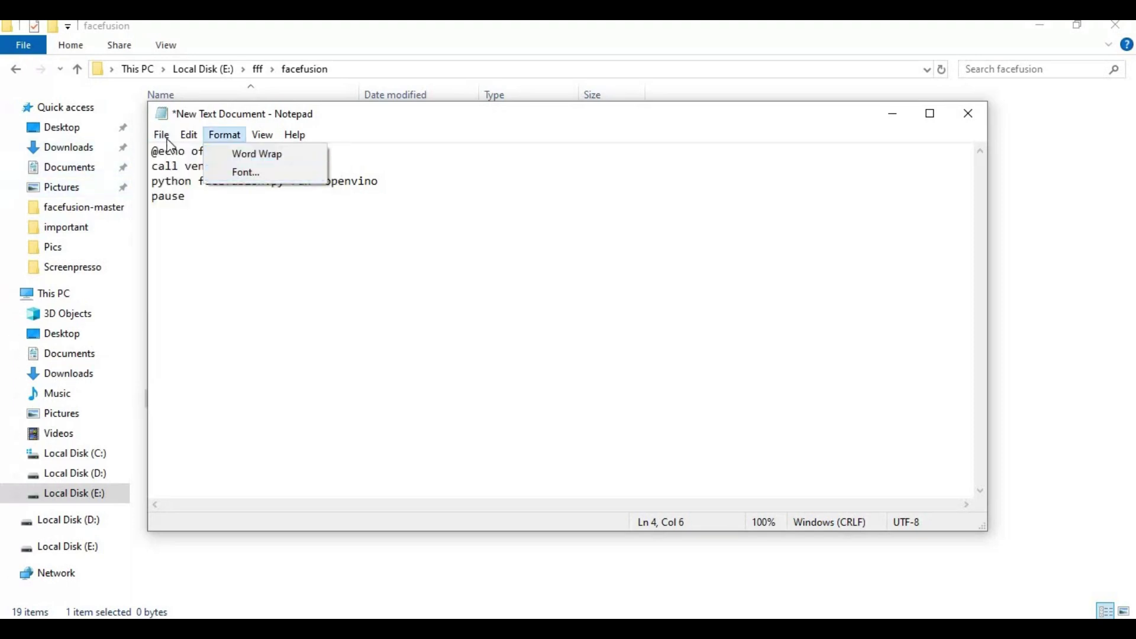
{"action": "left_click", "coordinate": [197, 228]}
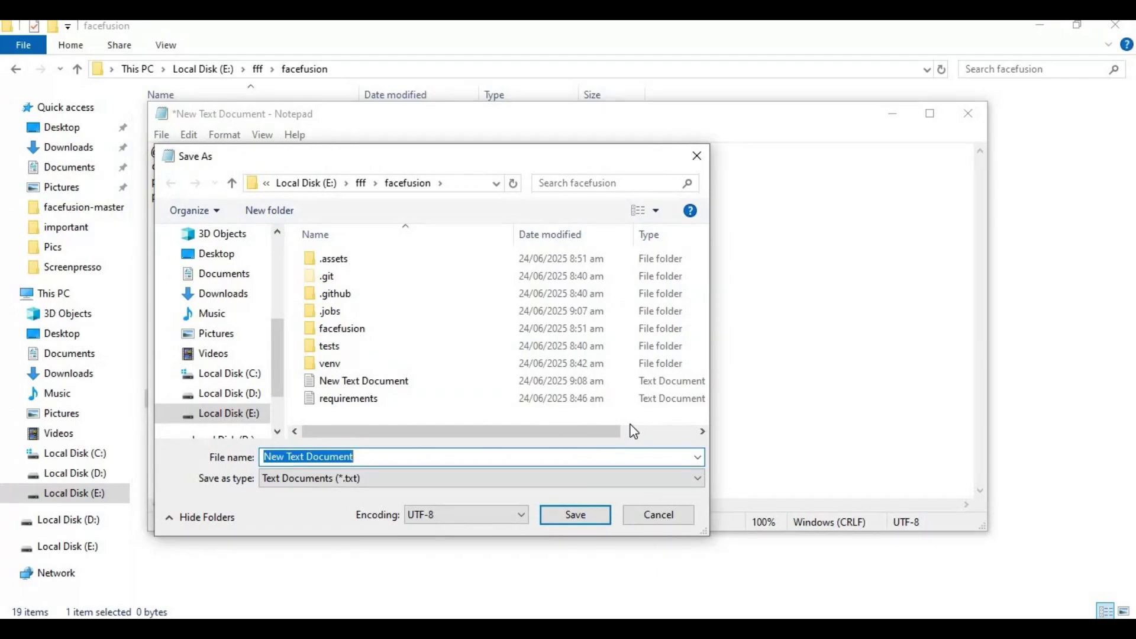
{"action": "type", "text": "Run.b"}
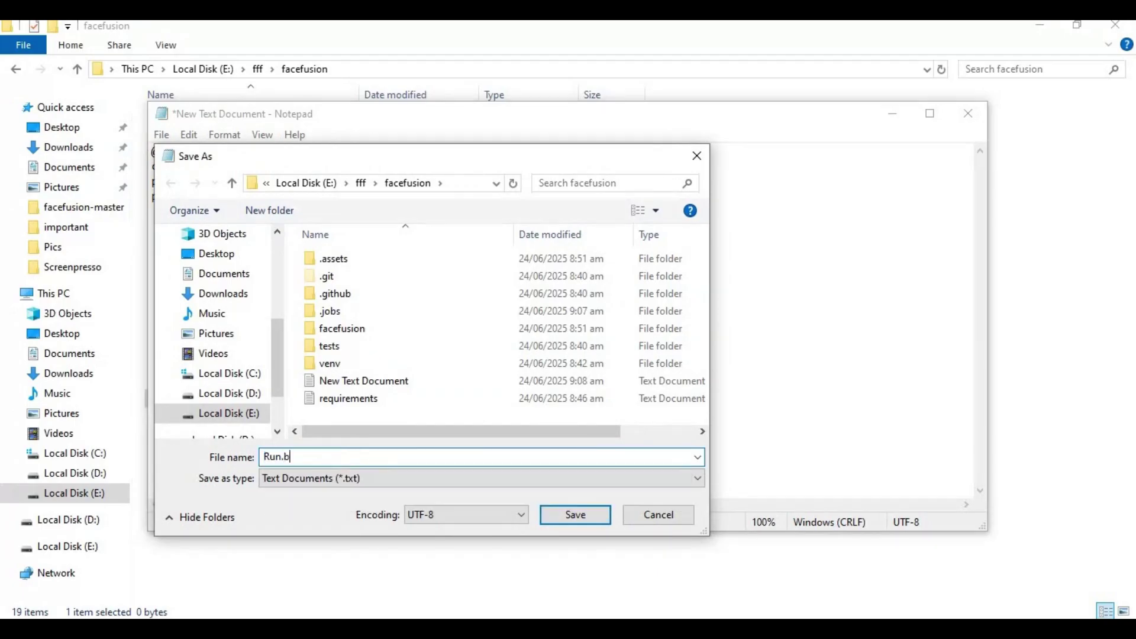
{"action": "type", "text": "at"}
{"action": "left_click", "coordinate": [593, 526]}
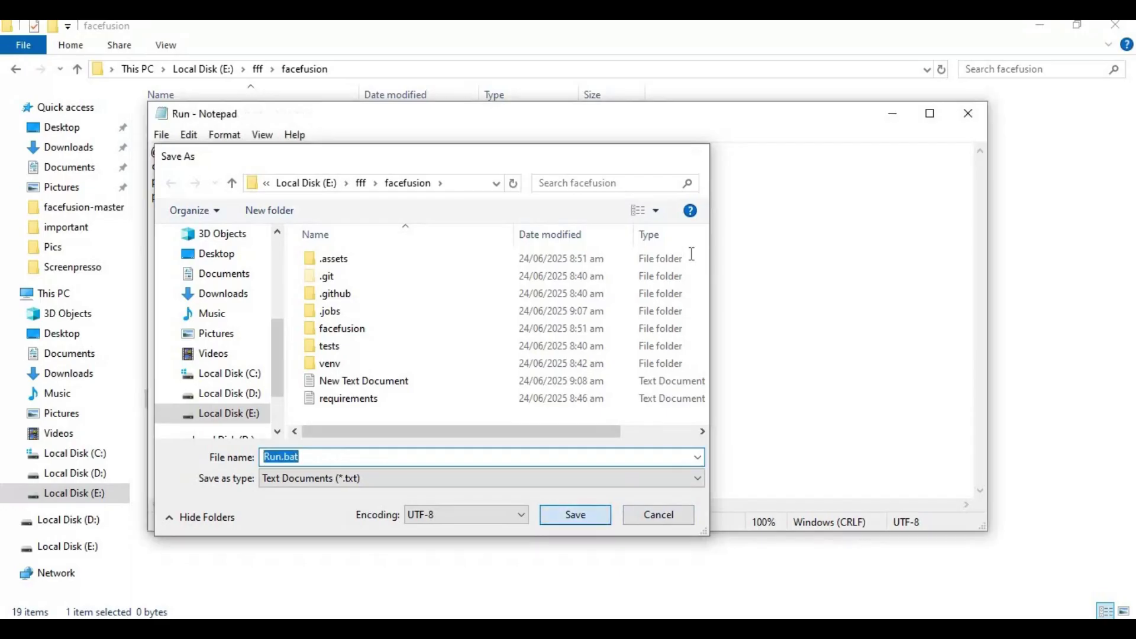
Step: Close Notepad and the old command window, then launch FaceFusion from Run.bat
{"action": "left_click", "coordinate": [968, 113]}
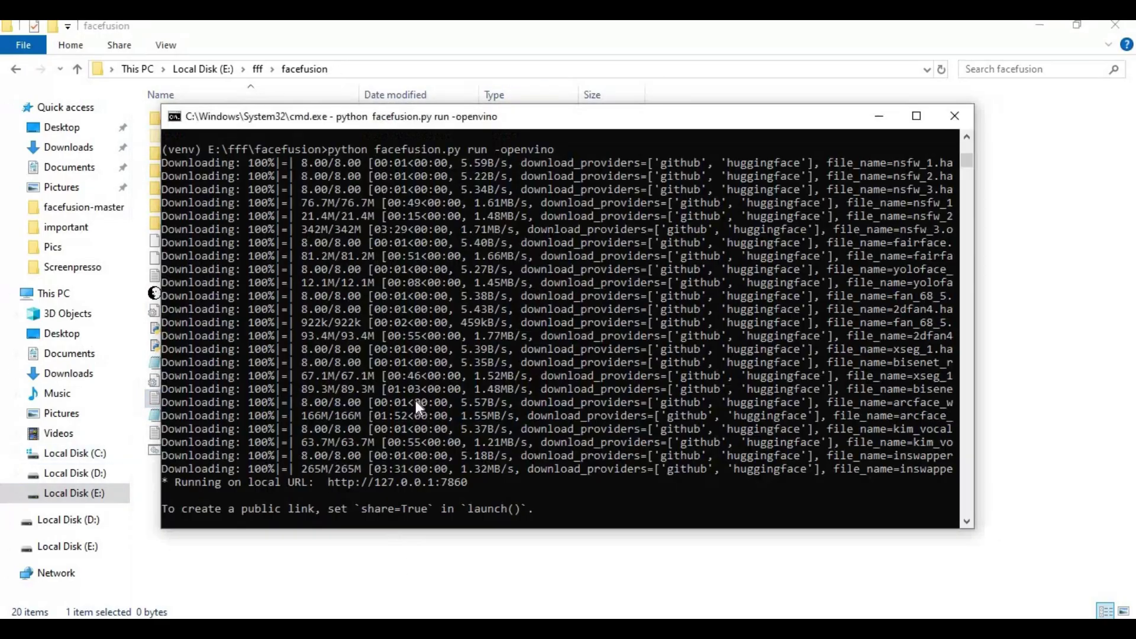
{"action": "left_click", "coordinate": [955, 115]}
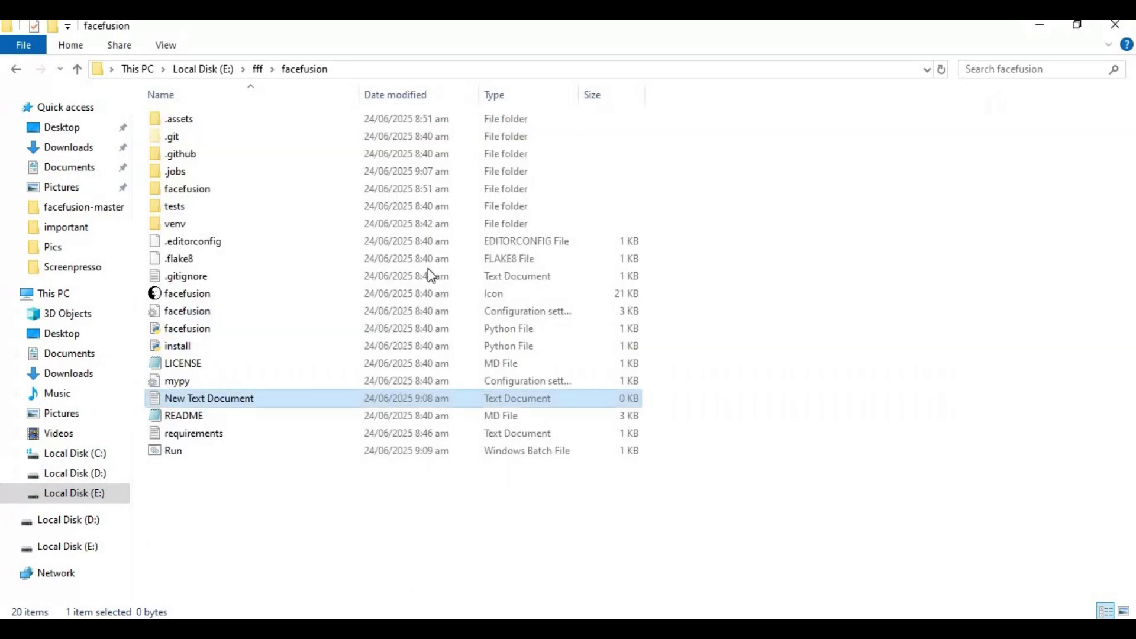
{"action": "double_click", "coordinate": [172, 451]}
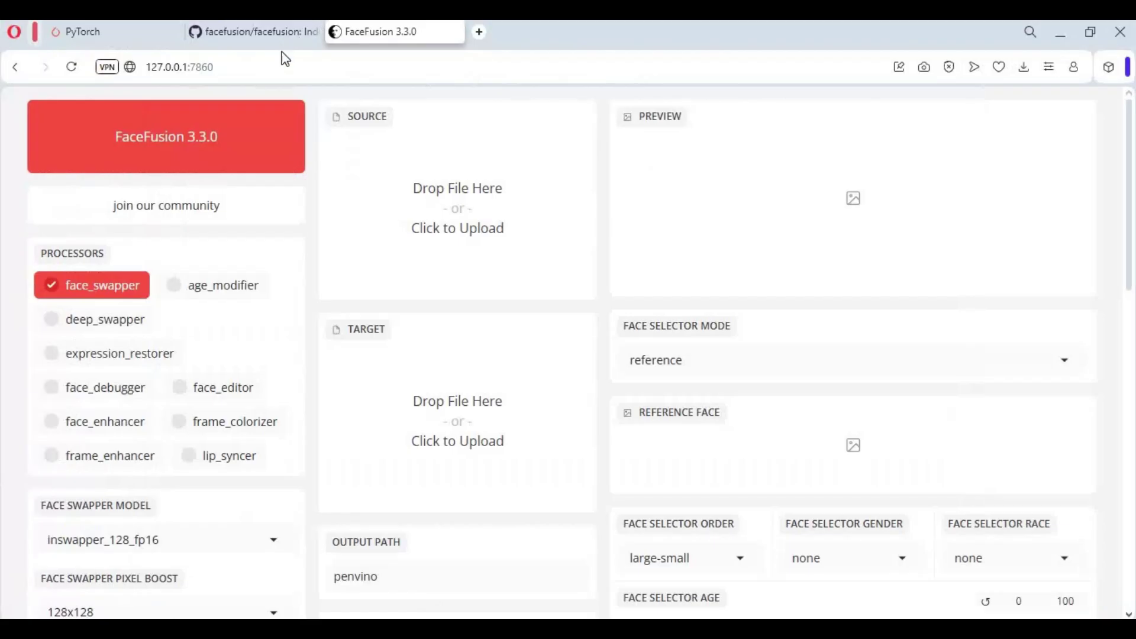
Step: Reload FaceFusion at 127.0.0.1:7860/?__theme=dark from address history and scroll through the dark interface
{"action": "left_click", "coordinate": [262, 71]}
{"action": "type", "text": "1"}
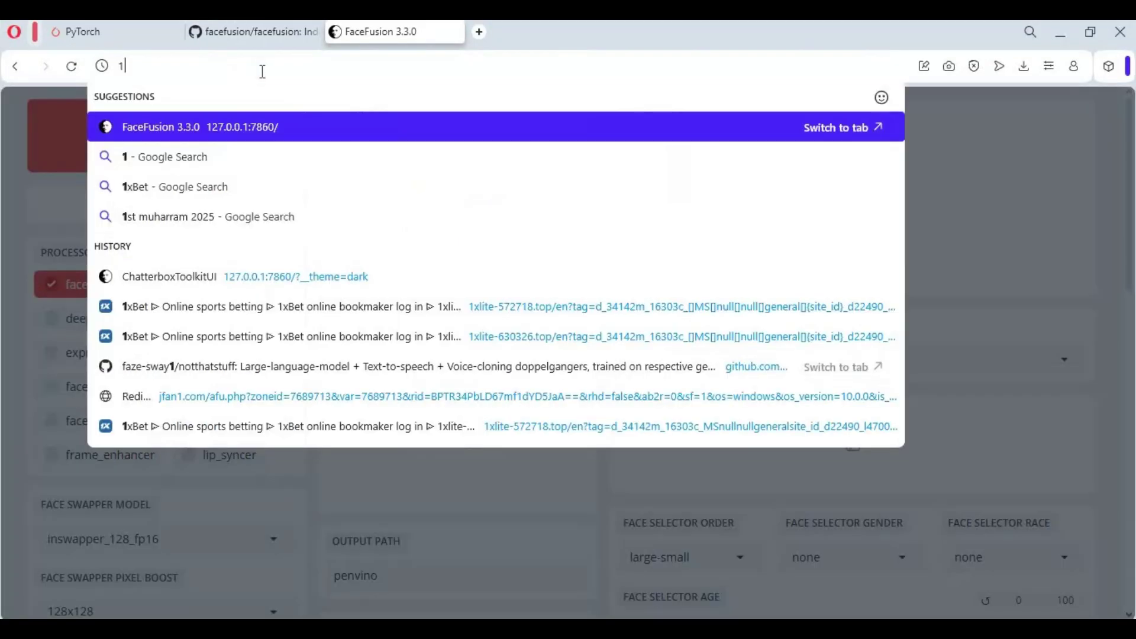
{"action": "left_click", "coordinate": [266, 277]}
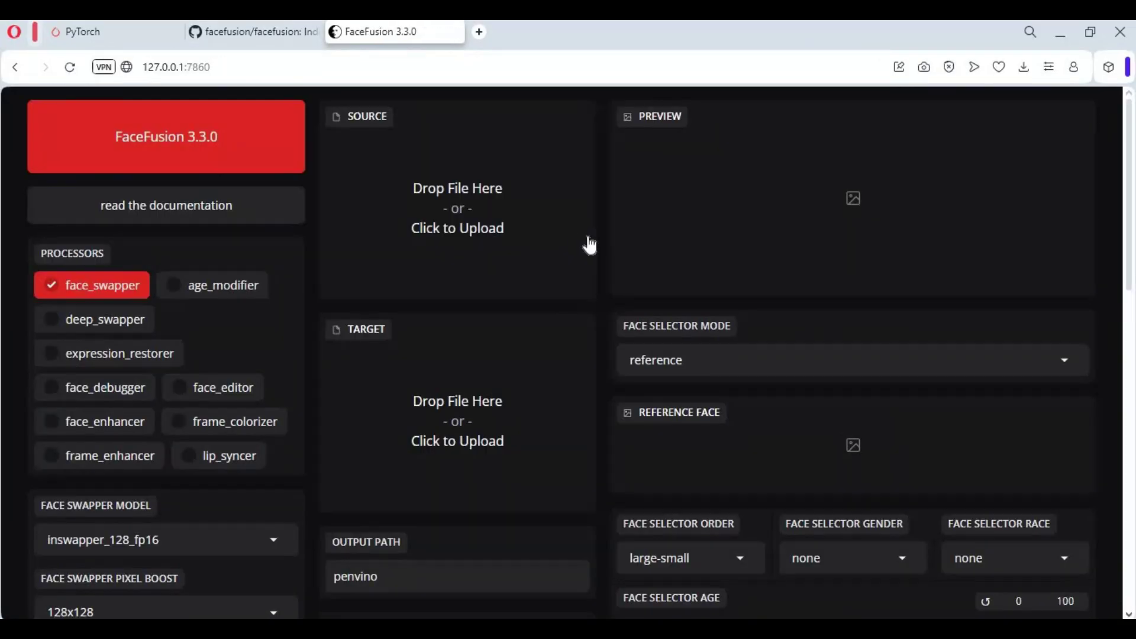
{"action": "scroll", "coordinate": [265, 345], "scroll_direction": "down", "scroll_amount": 3}
{"action": "scroll", "coordinate": [264, 345], "scroll_direction": "down", "scroll_amount": 3}
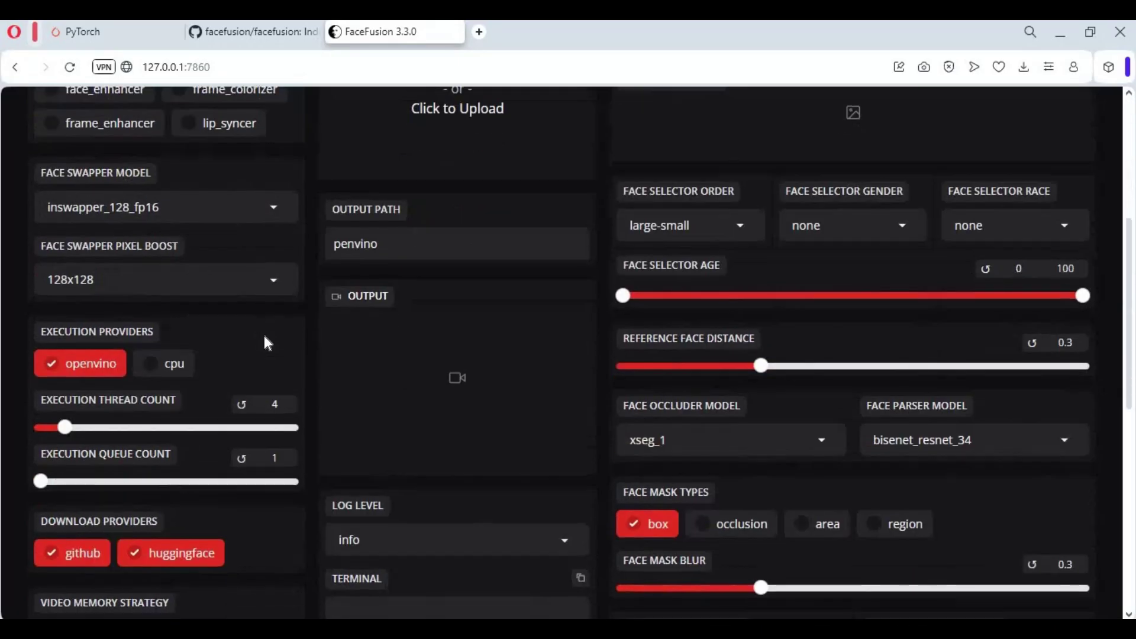
{"action": "scroll", "coordinate": [267, 342], "scroll_direction": "up", "scroll_amount": 4}
{"action": "scroll", "coordinate": [267, 336], "scroll_direction": "up", "scroll_amount": 2}
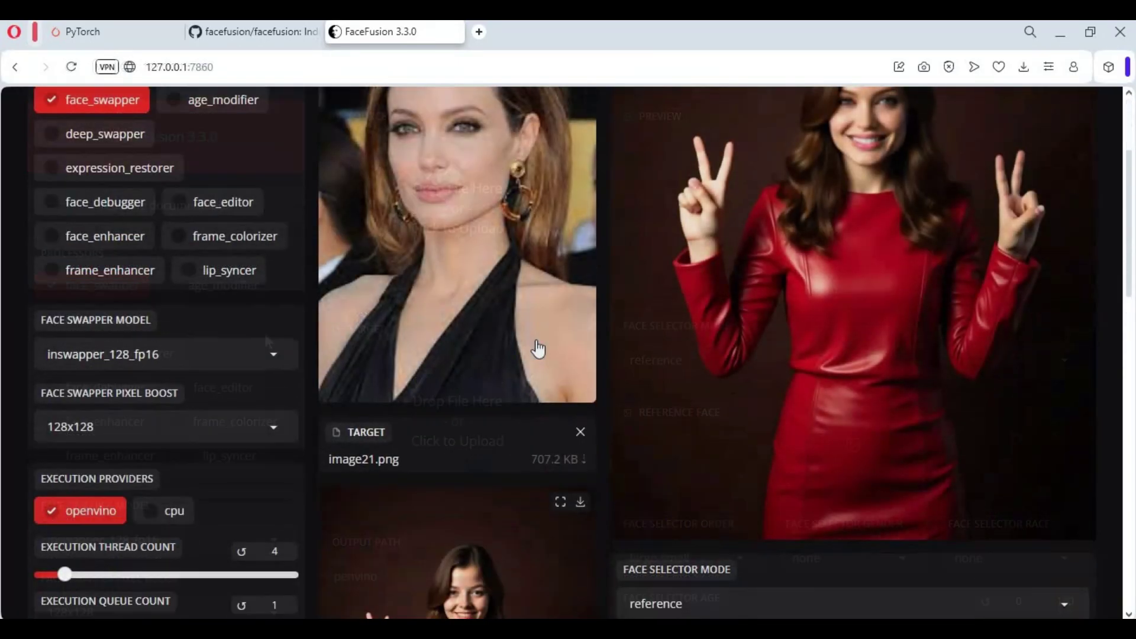
{"action": "scroll", "coordinate": [537, 349], "scroll_direction": "down", "scroll_amount": 1}
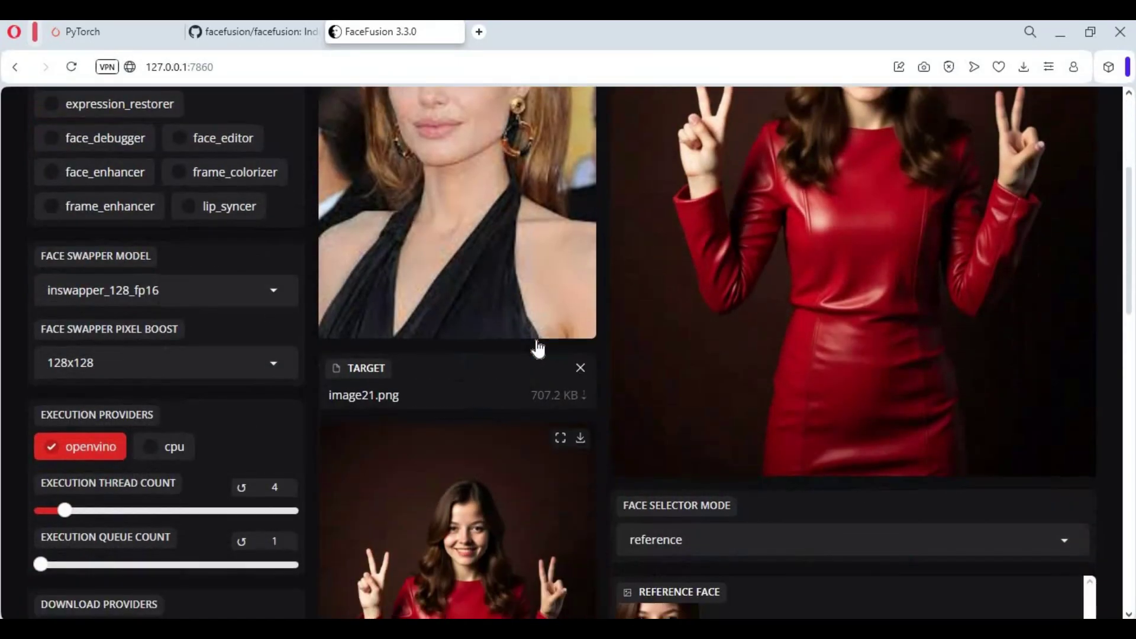
{"action": "scroll", "coordinate": [537, 349], "scroll_direction": "down", "scroll_amount": 1}
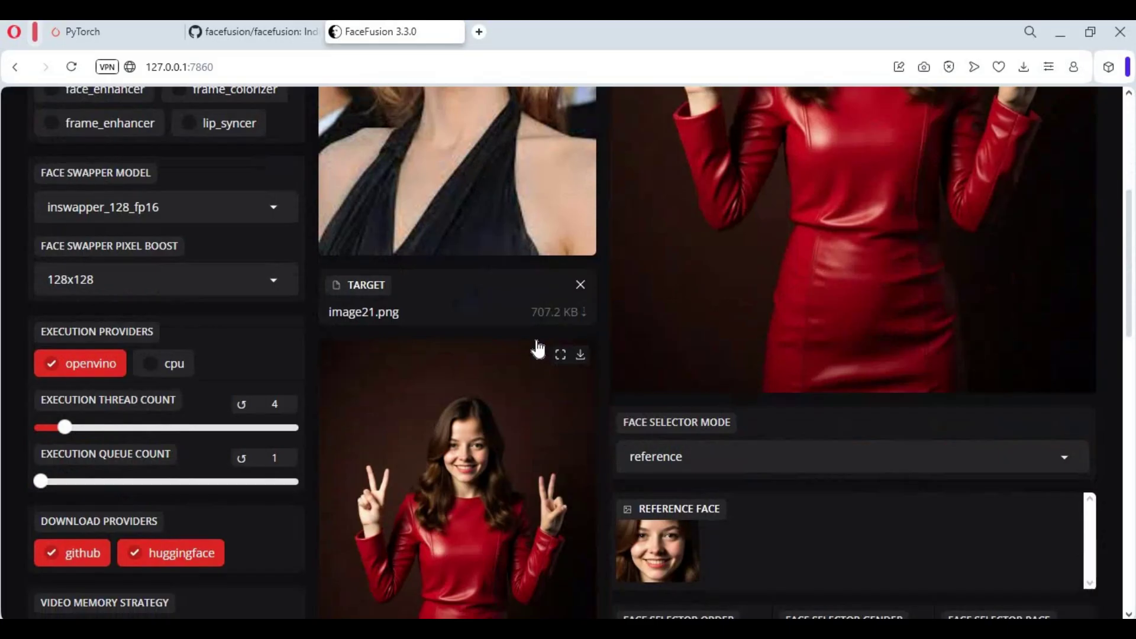
{"action": "scroll", "coordinate": [538, 349], "scroll_direction": "up", "scroll_amount": 4}
{"action": "scroll", "coordinate": [537, 349], "scroll_direction": "up", "scroll_amount": 1}
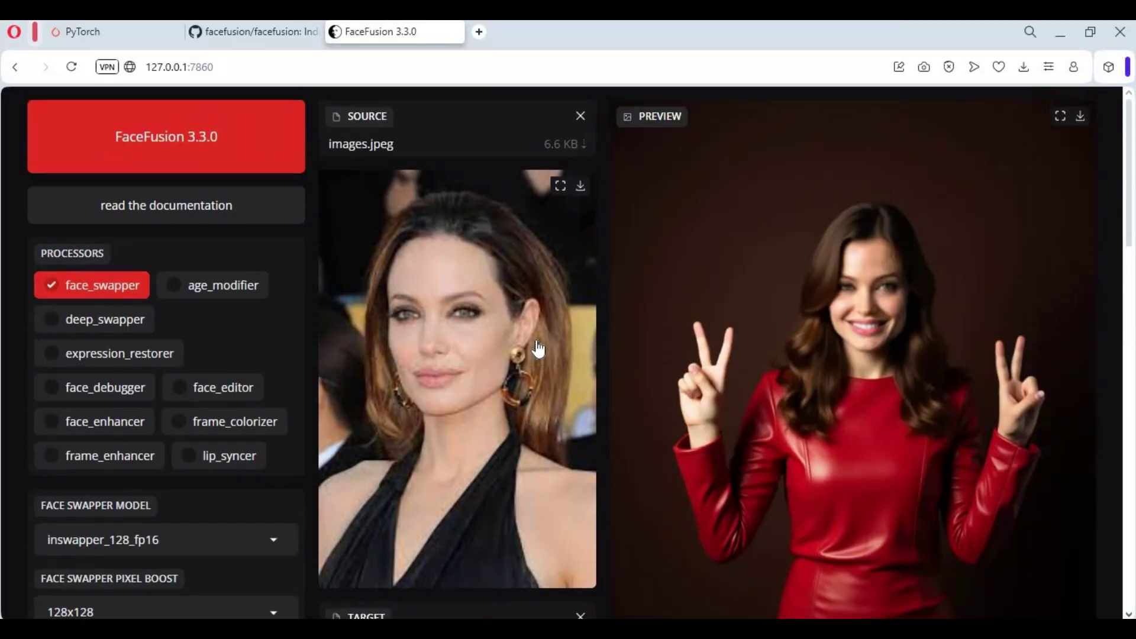